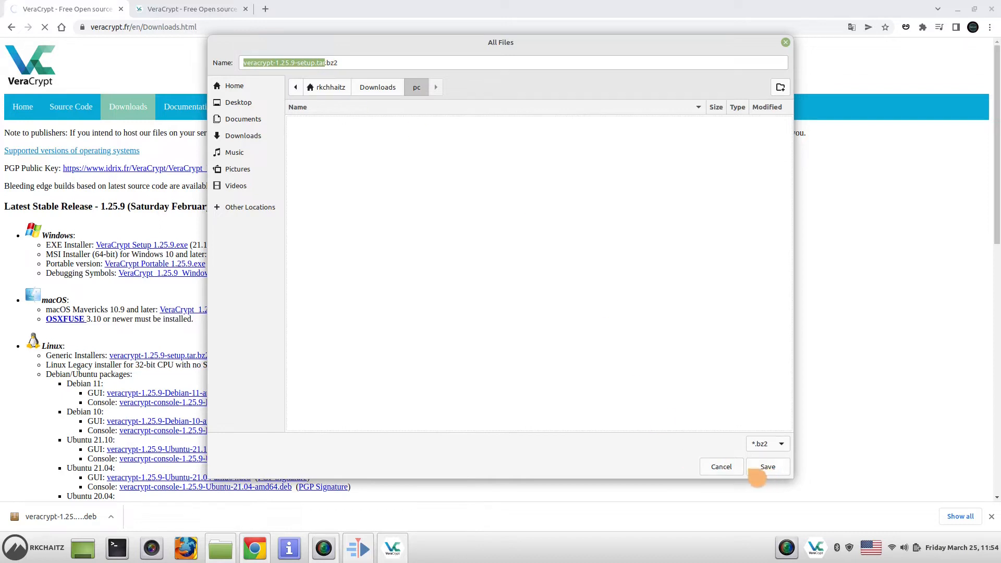
Save veracrypt-1.25.9-setup.tar.bz2 into the asd folder inside Downloads
left_click(738, 476)
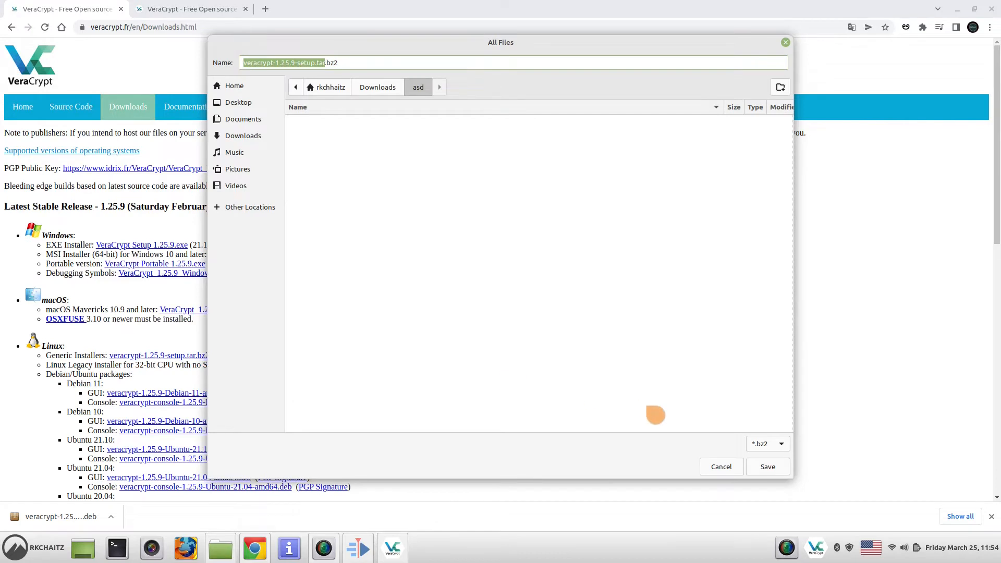
left_click(764, 473)
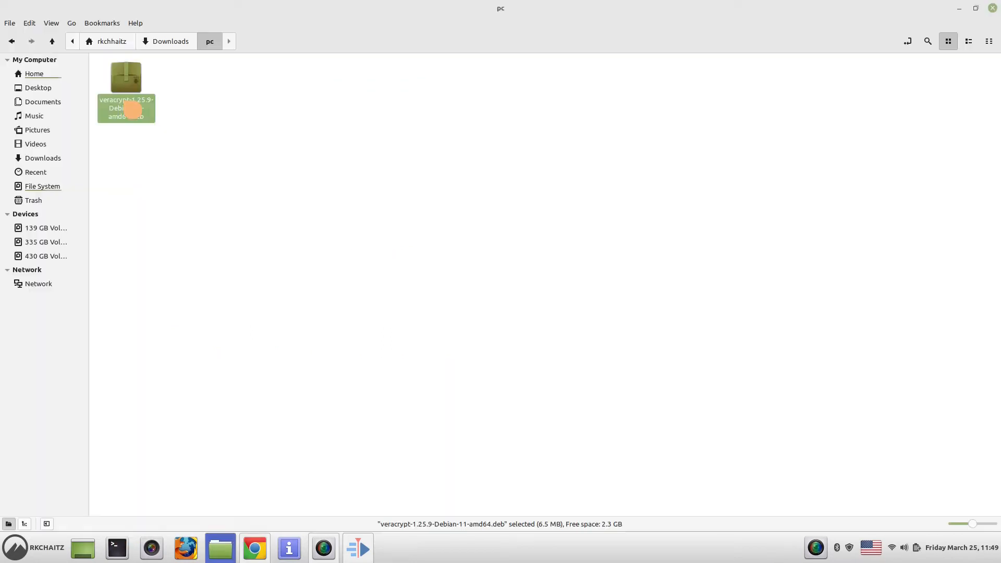
Install the veracrypt-1.25.9-Debian-11-amd64.deb package, authenticating with the account password and accepting the additional required packages
double_click(132, 109)
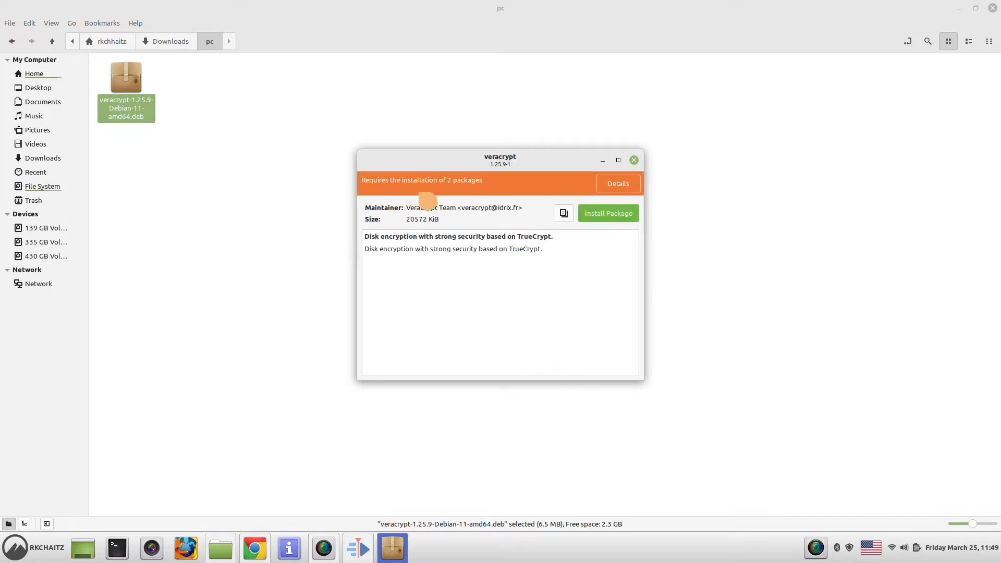
left_click(609, 221)
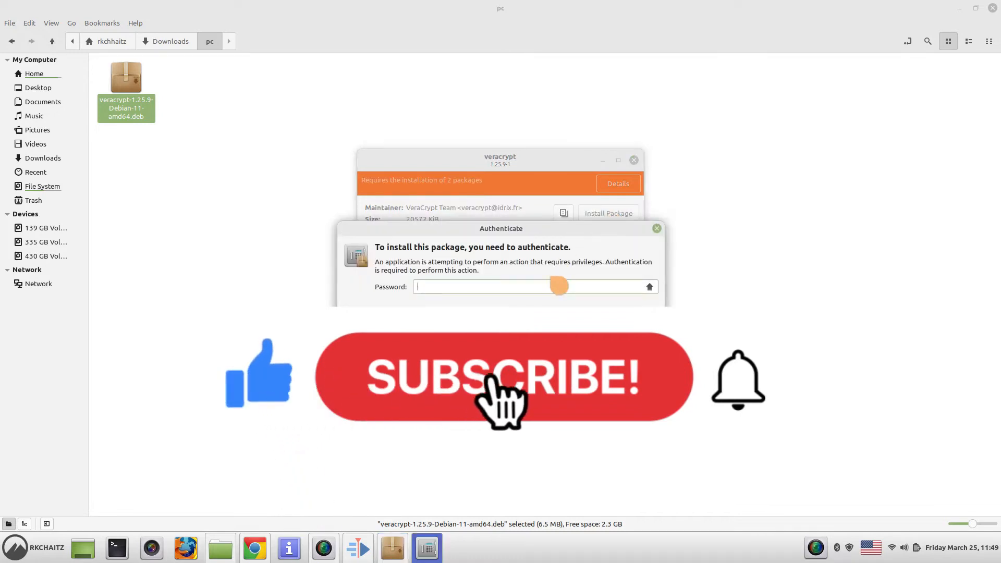
type("••••")
key("Return")
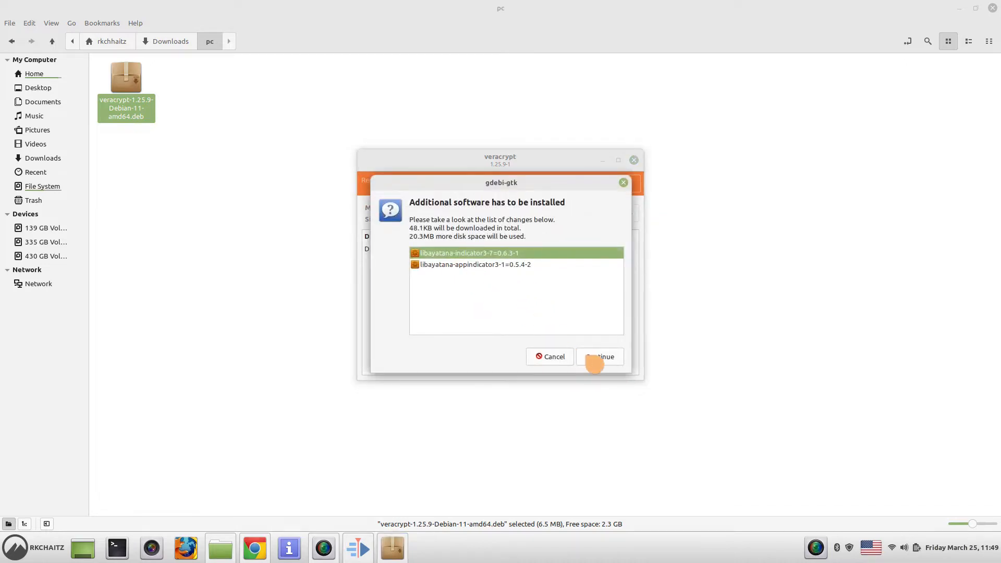
left_click(598, 365)
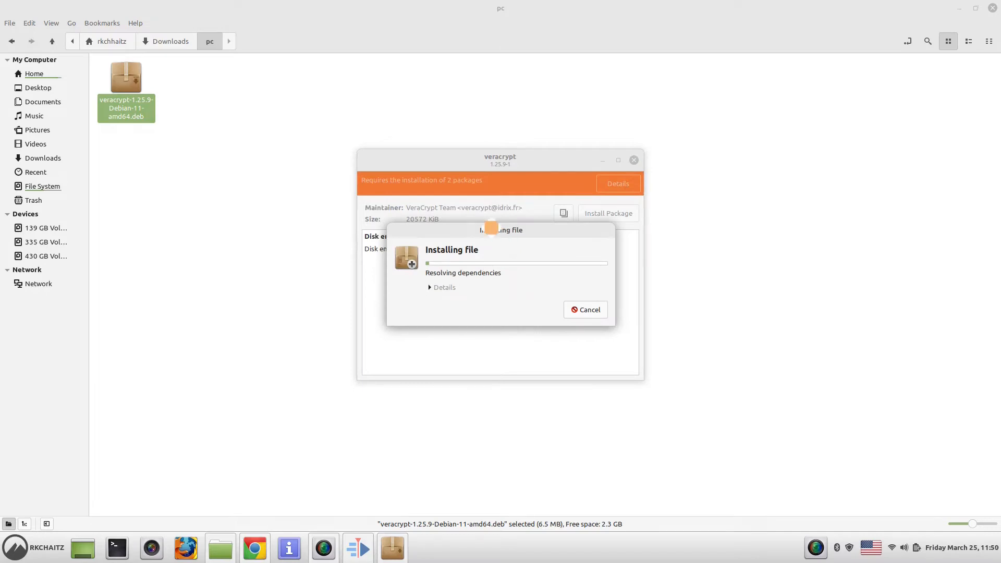
Examine the detailed log of the package installation, and close the package installer
left_click_drag(499, 236, 505, 300)
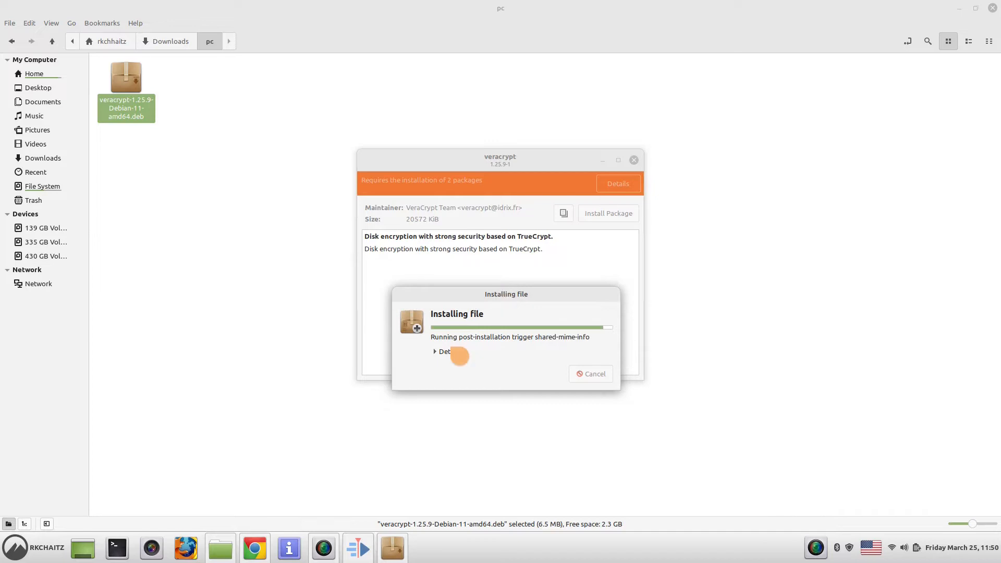
left_click(448, 351)
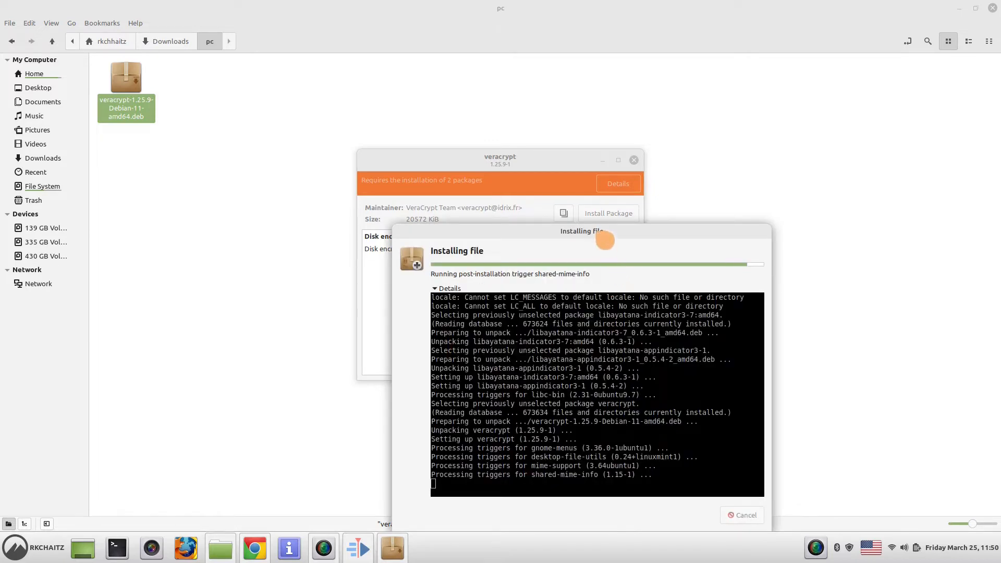
left_click_drag(596, 231, 512, 160)
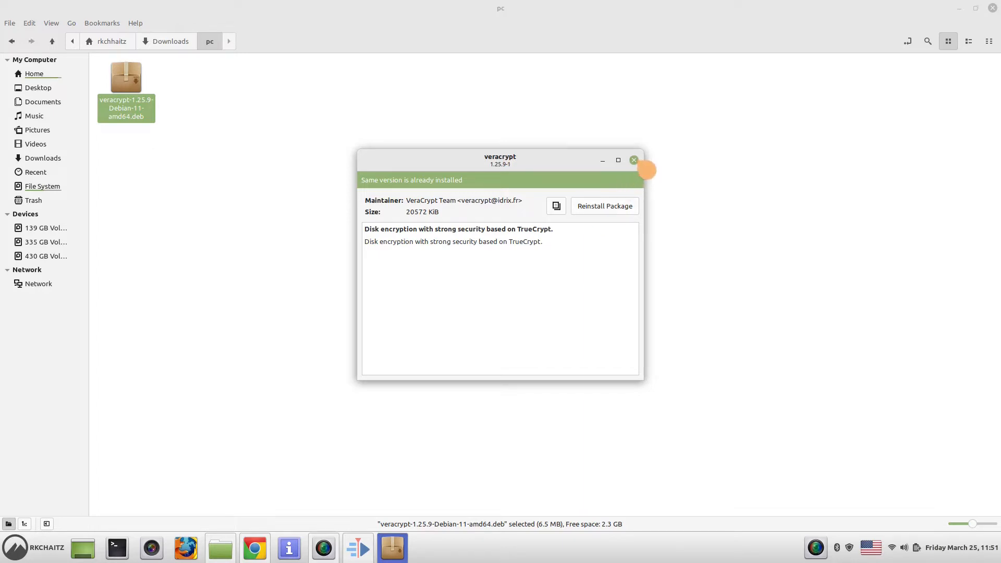
left_click(633, 160)
Find and launch VeraCrypt, and minimise the file manager and browser windows behind it
left_click(23, 557)
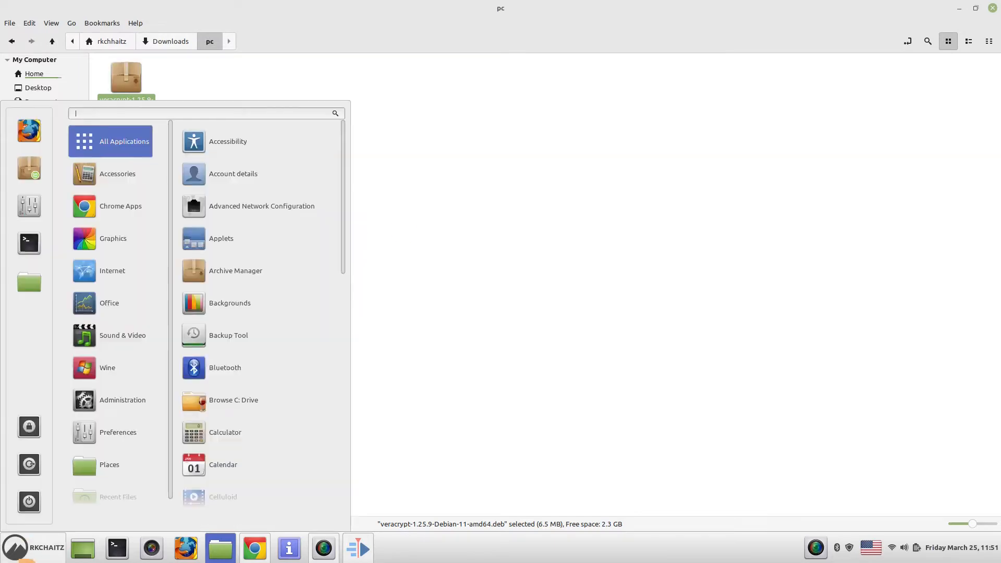
type("ver")
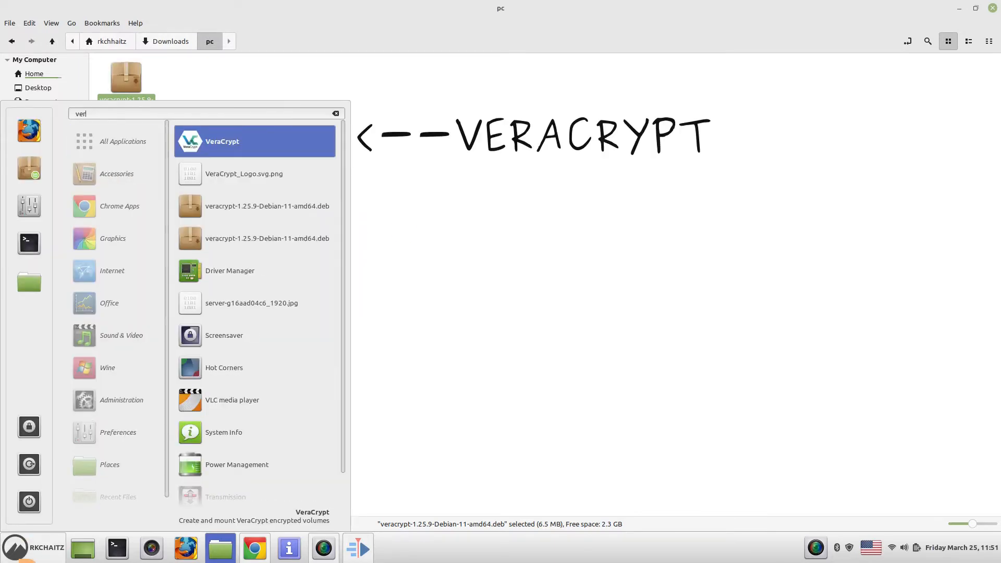
key("Return")
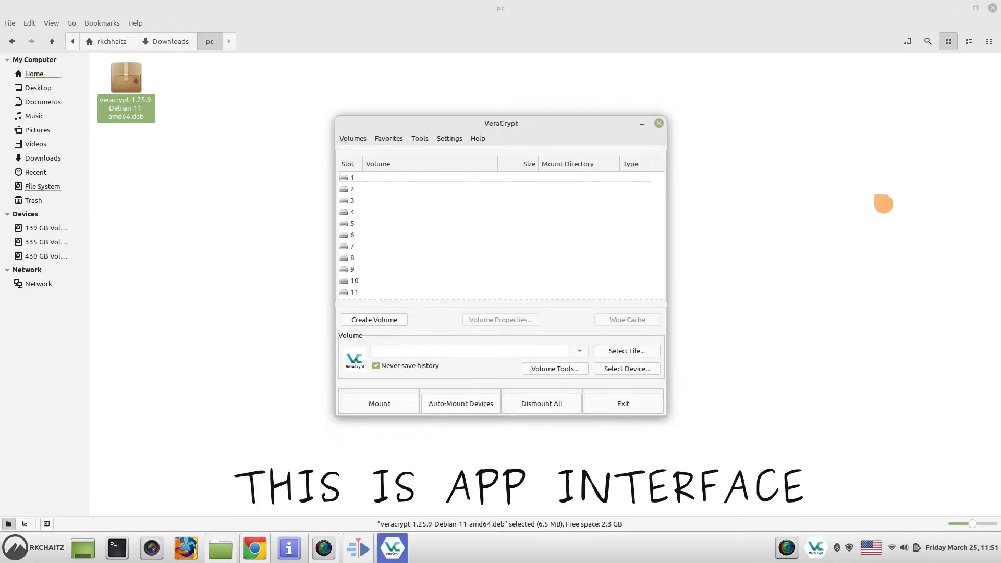
left_click(959, 8)
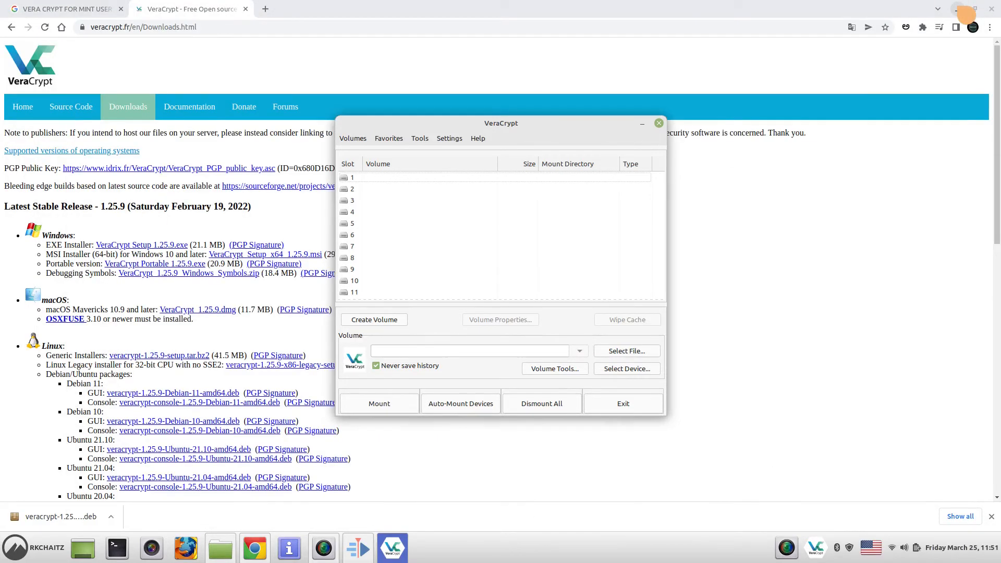
left_click(851, 250)
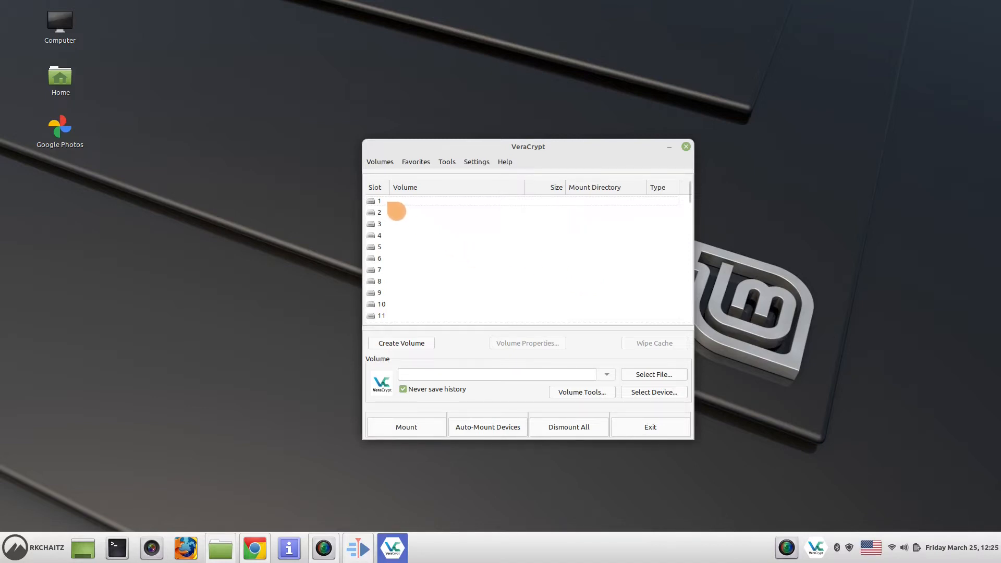
Select slot 1 and start creating a volume as an encrypted file container of the Standard VeraCrypt volume type
left_click(387, 201)
left_click(390, 215)
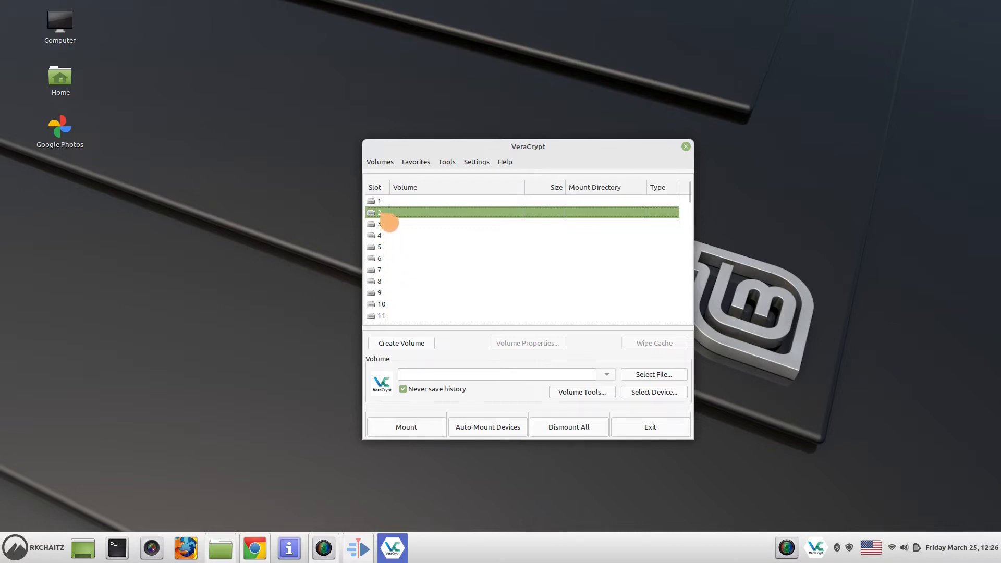
left_click(387, 203)
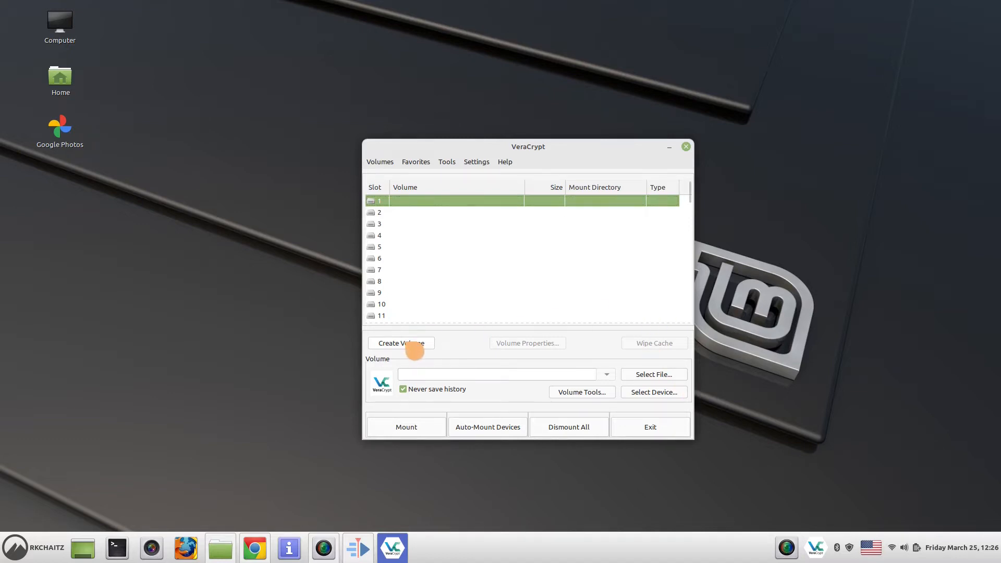
left_click(415, 346)
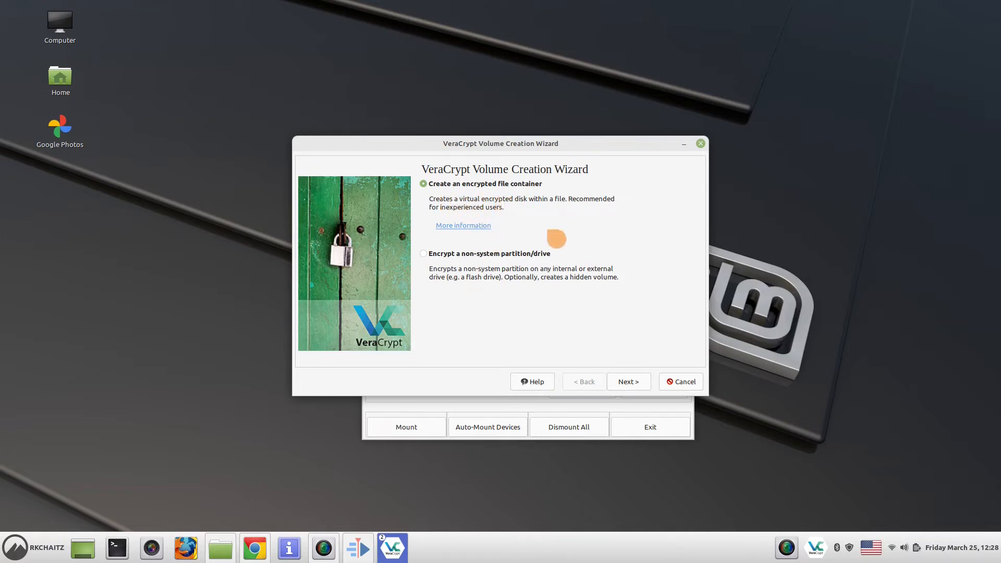
left_click(628, 381)
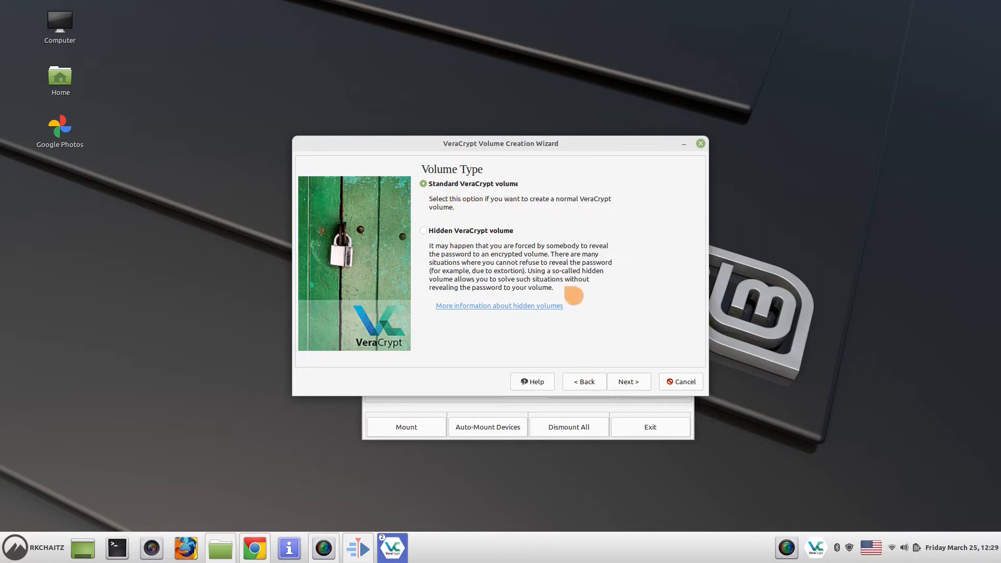
left_click(639, 386)
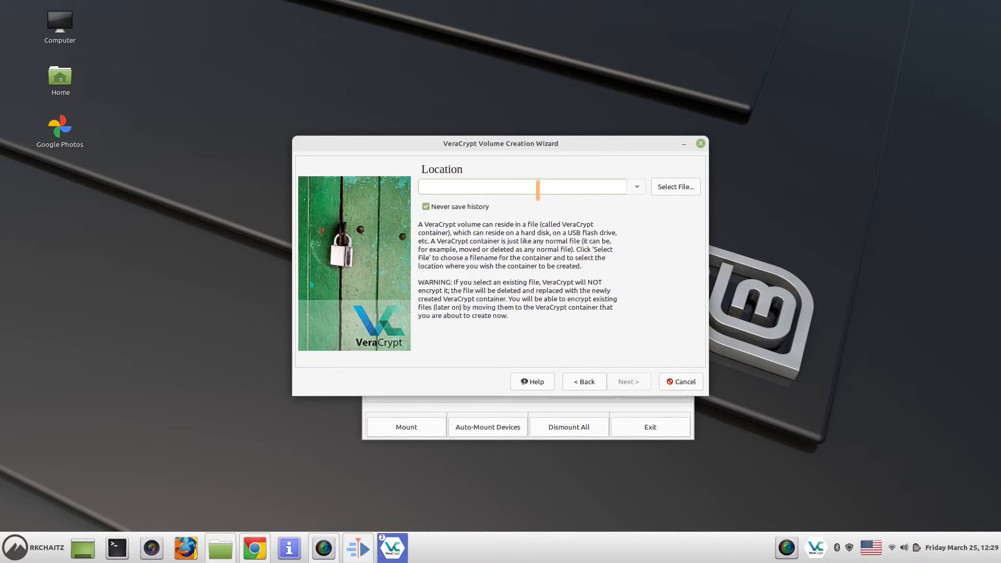
Set the container's location to a new file named RKCHAITZ in the Downloads/pc folder
left_click(677, 188)
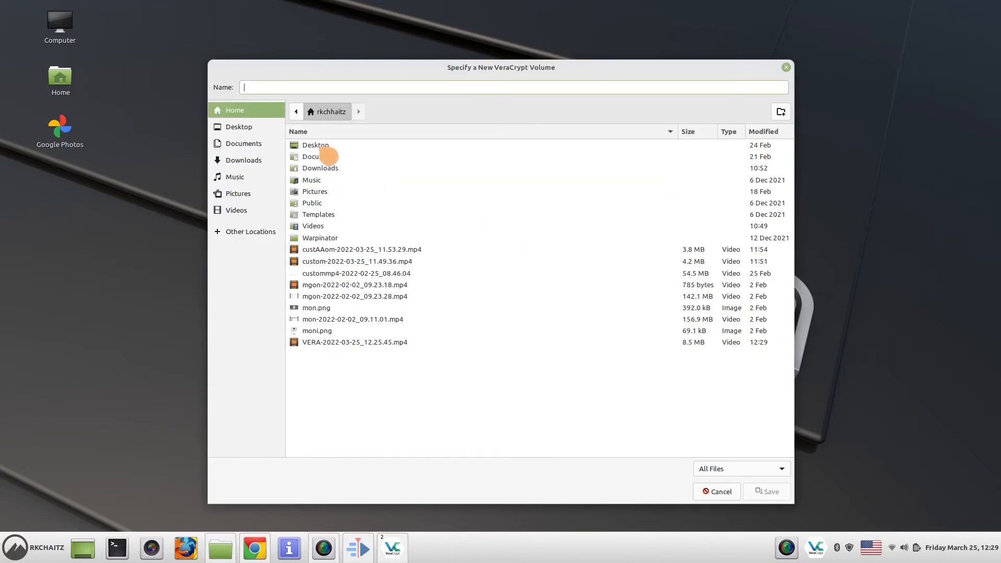
double_click(332, 170)
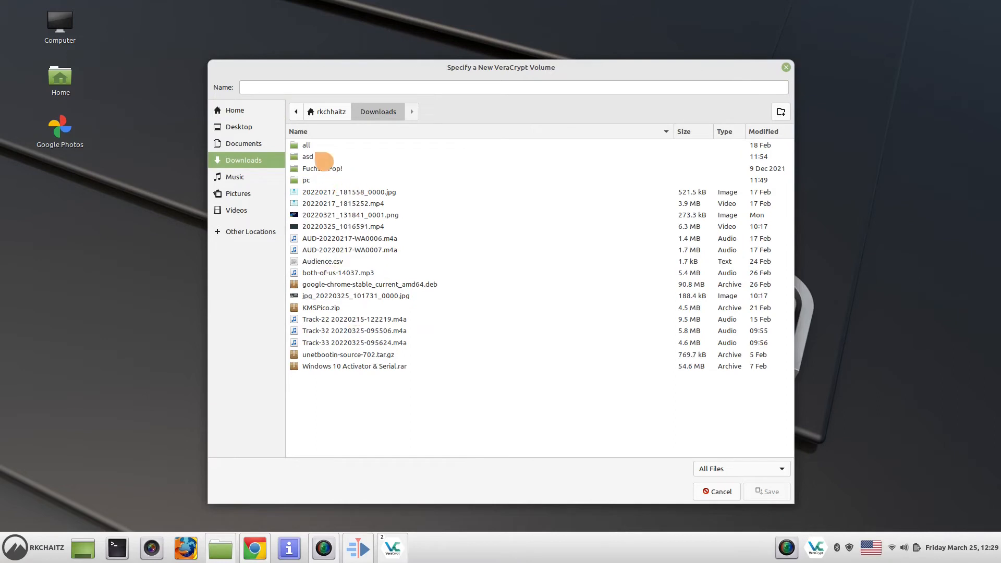
double_click(315, 183)
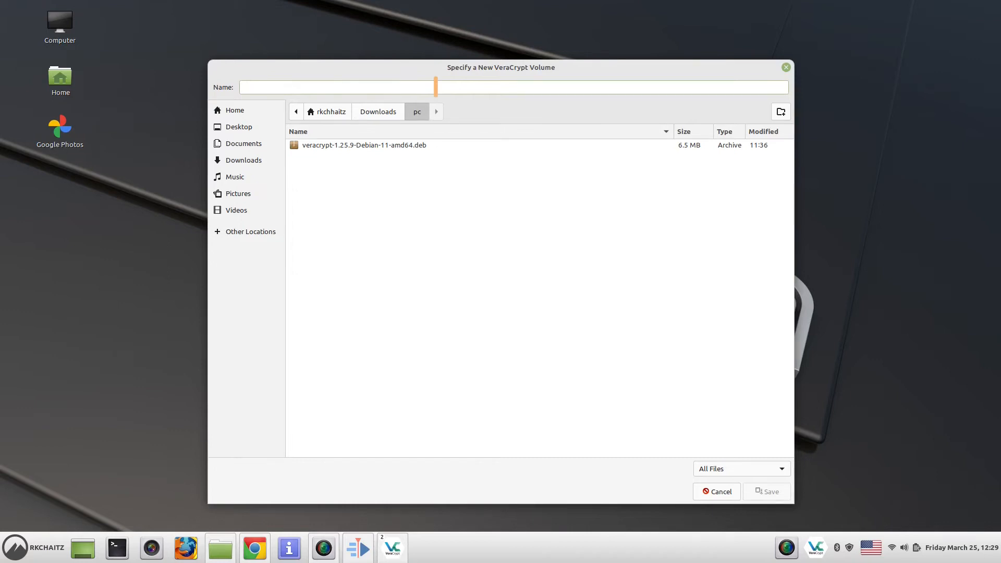
type("RKCHAITZ")
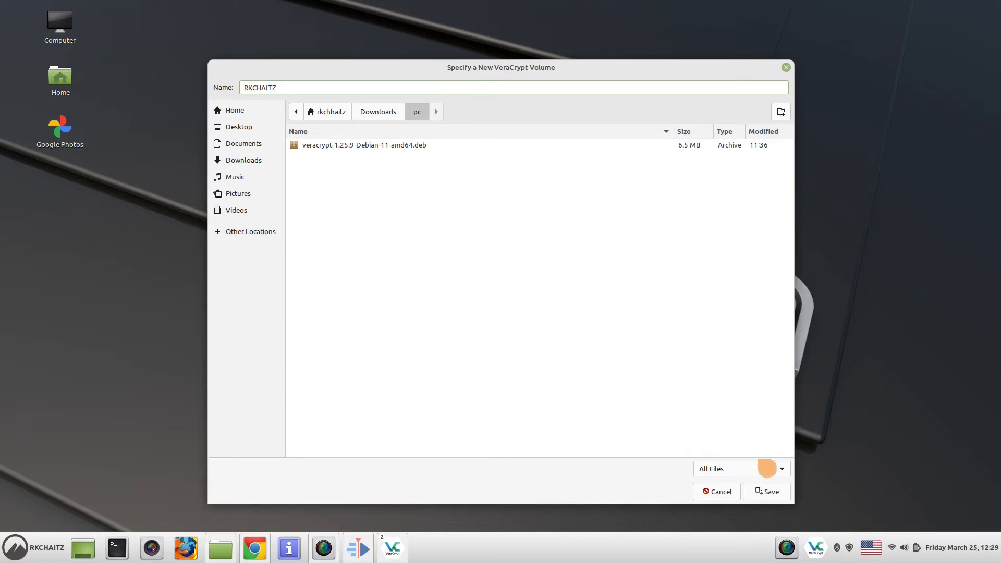
left_click(771, 497)
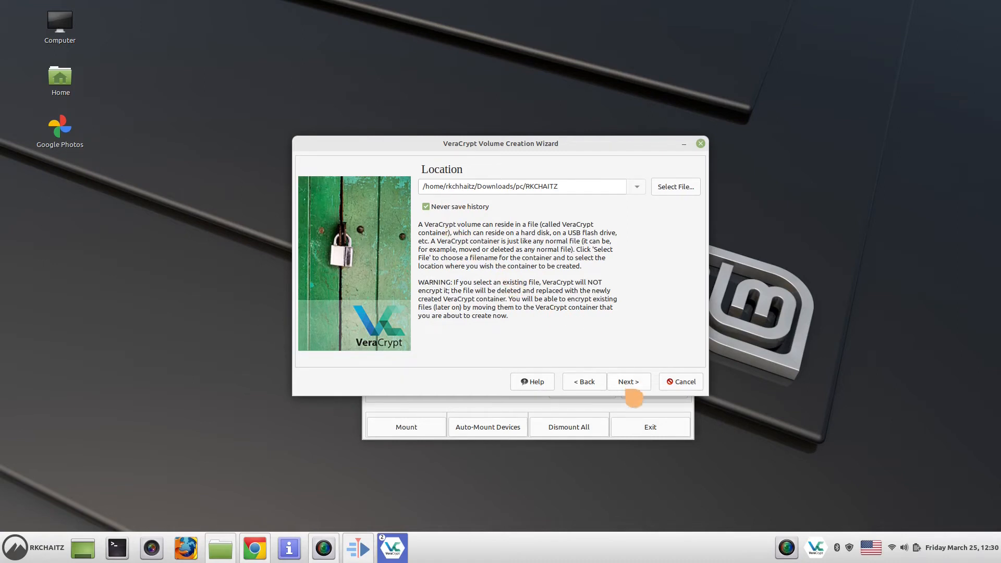
left_click(631, 385)
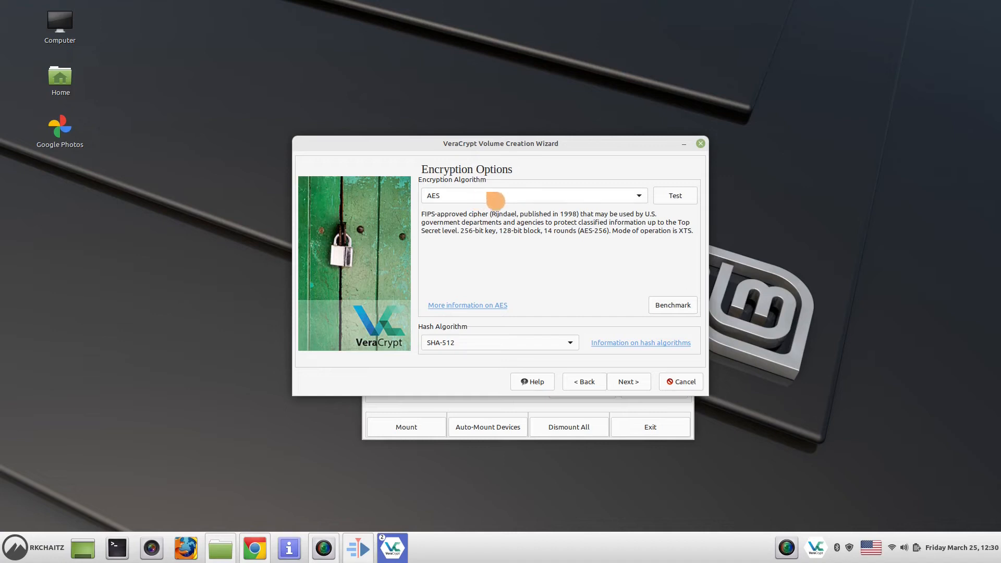
Choose AES as the volume's encryption algorithm and accept the encryption options
left_click(507, 201)
left_click(556, 177)
left_click(503, 202)
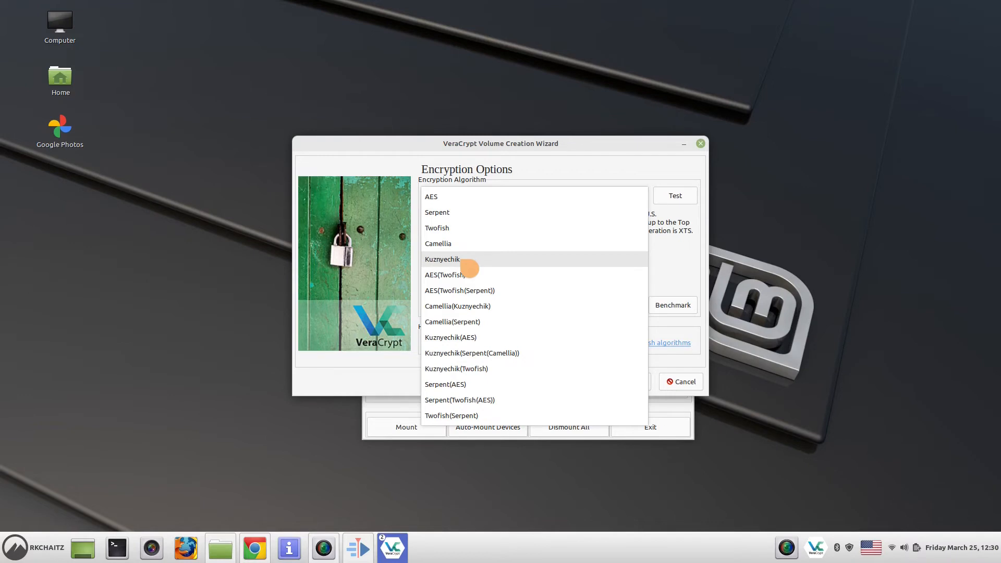
left_click(455, 201)
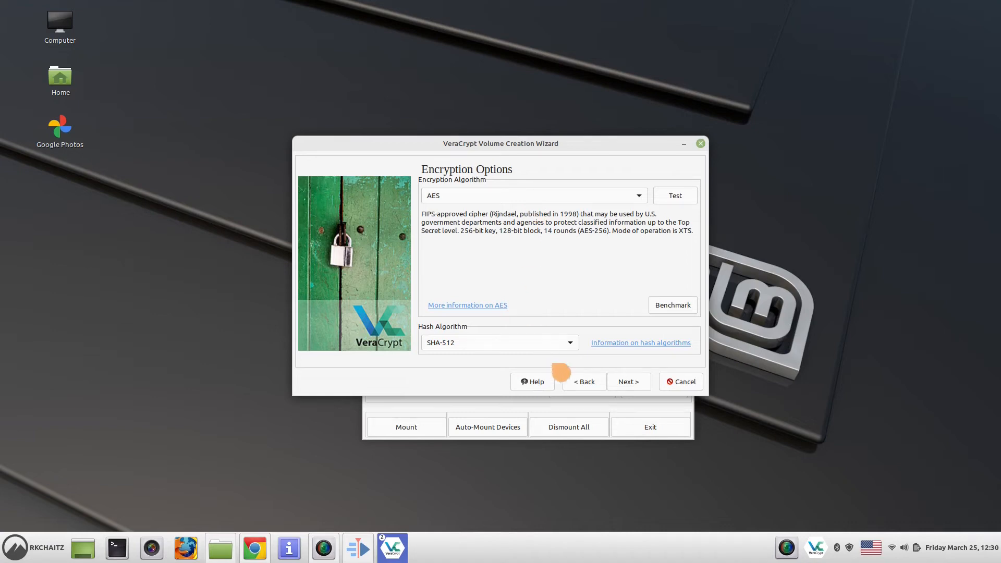
left_click(629, 384)
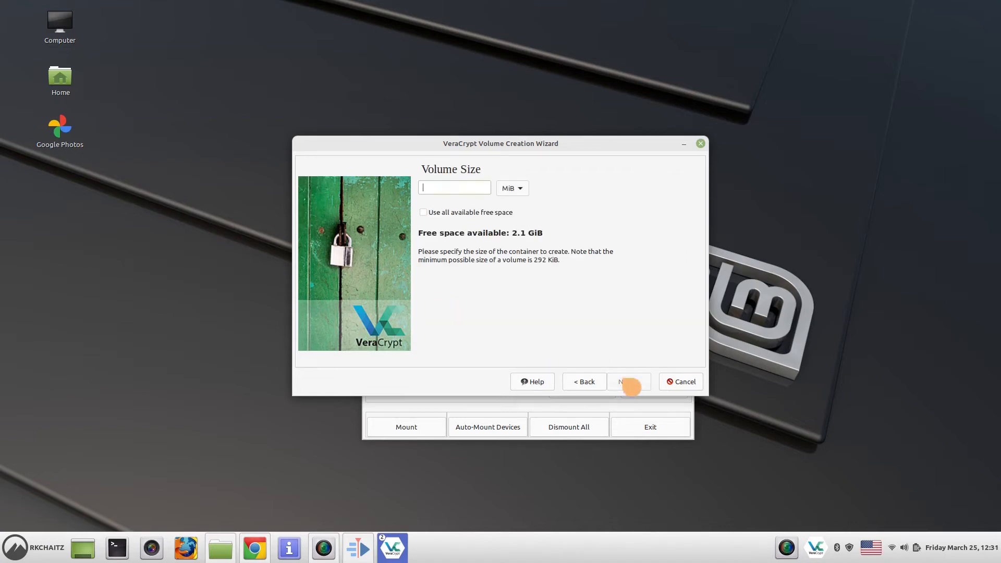
Set the volume size to 100 MiB
left_click(518, 194)
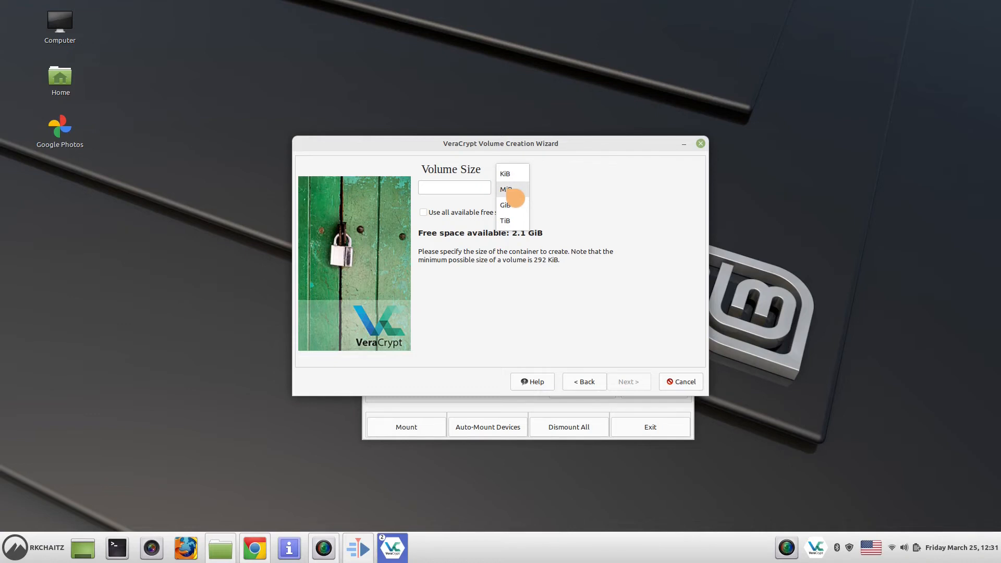
left_click(515, 196)
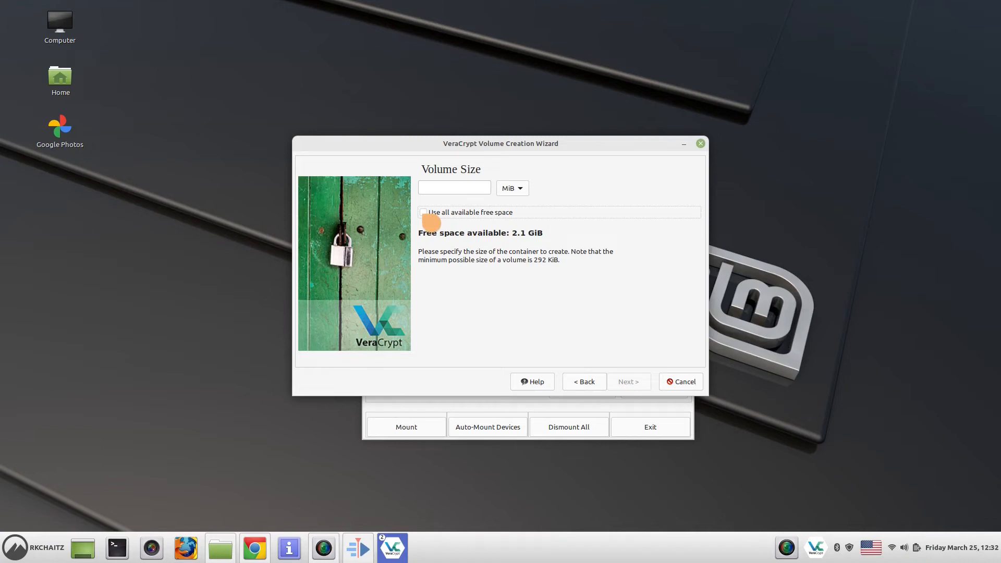
left_click(472, 190)
type("100")
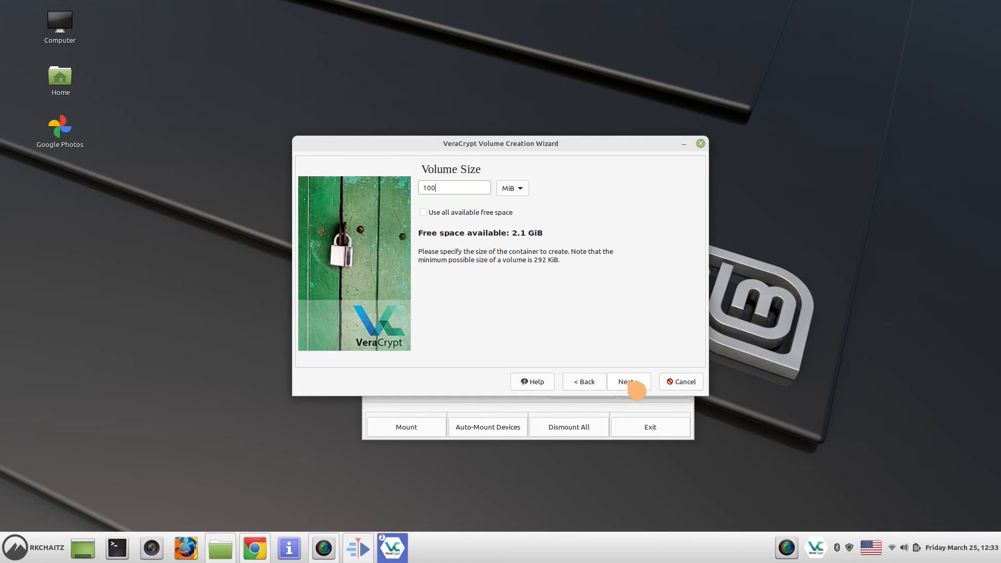
left_click(635, 388)
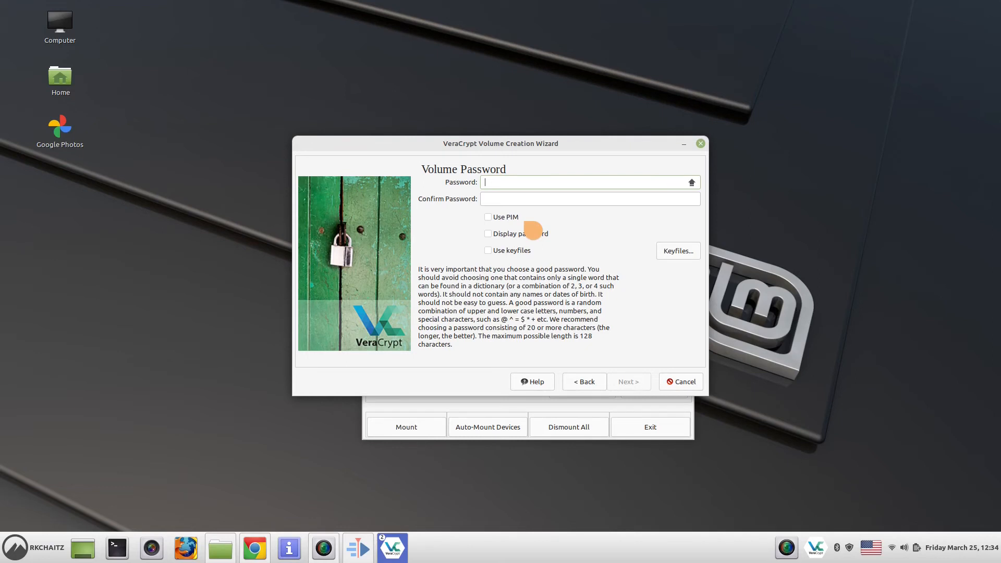
Enter and confirm the volume password, check it in plain text briefly, hide it again, and accept the use of a short password
type("•••••••••")
left_click(517, 198)
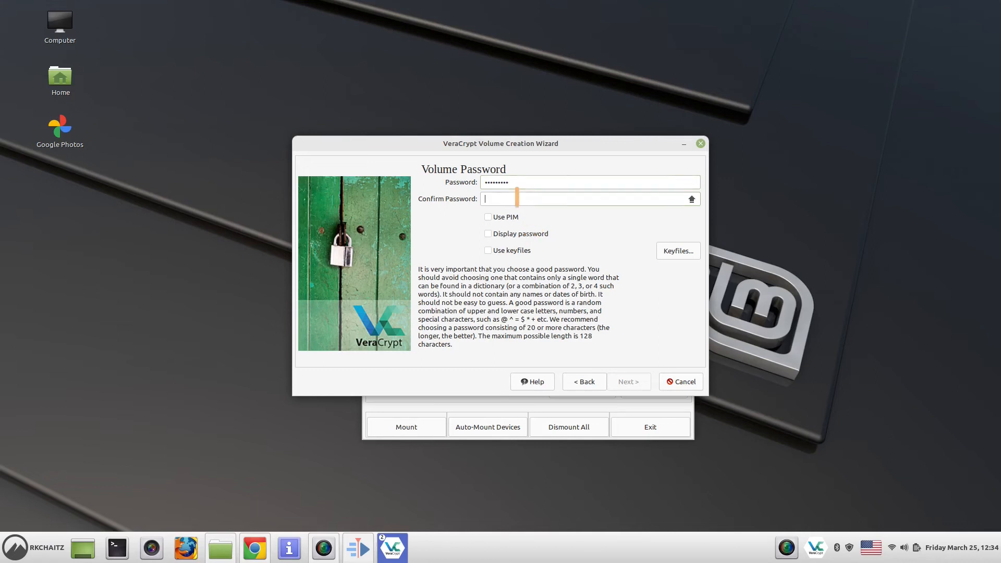
type("•••••••••")
left_click(493, 237)
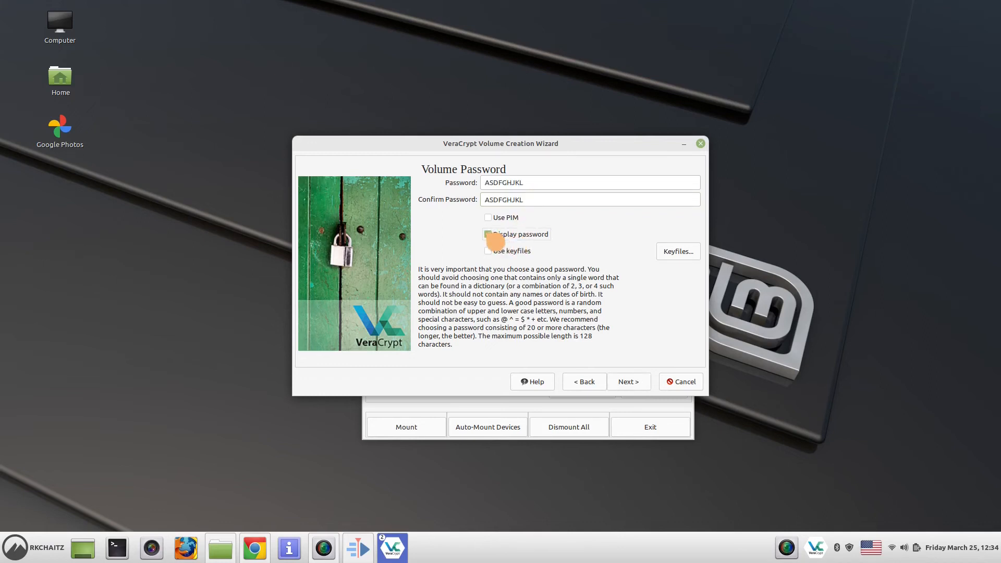
left_click(492, 237)
left_click(627, 385)
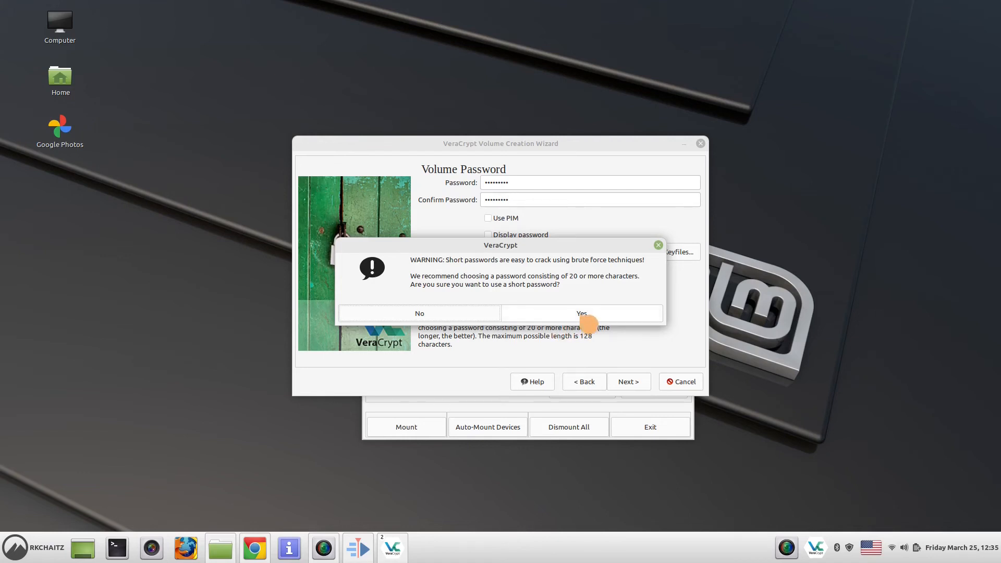
left_click(587, 320)
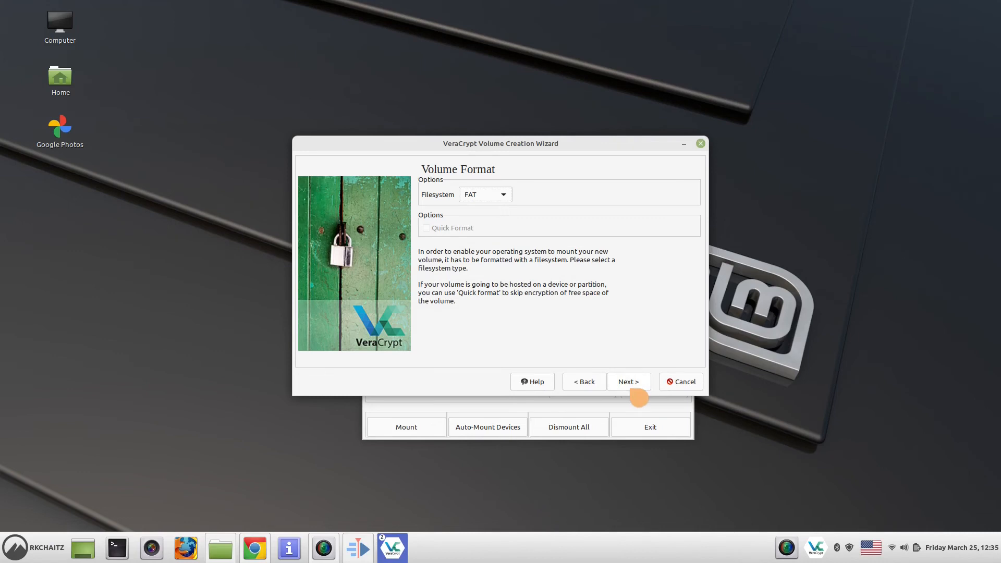
Format the volume with the FAT filesystem to create the container, and exit the volume creation wizard
left_click(637, 384)
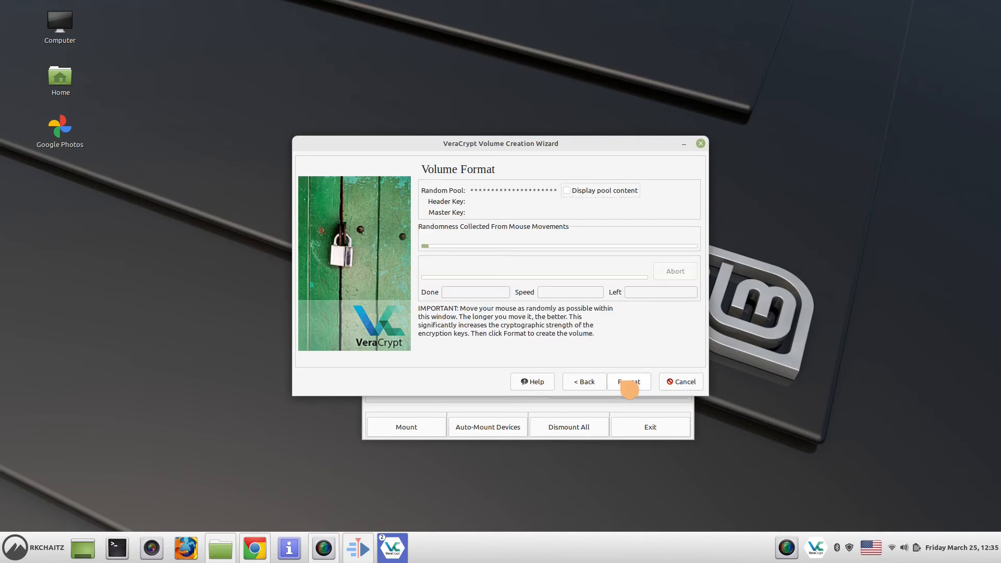
left_click(629, 387)
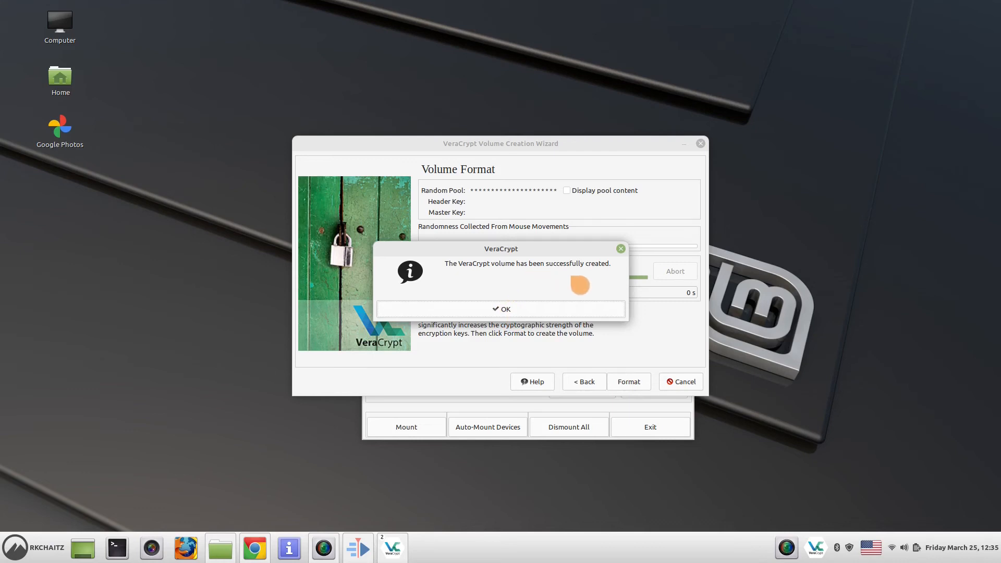
left_click(550, 311)
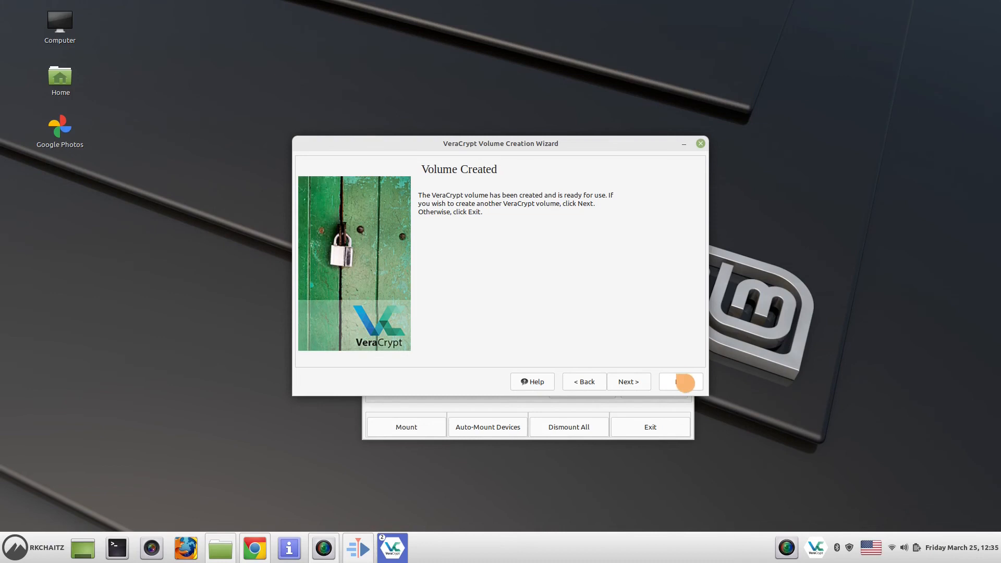
left_click(681, 382)
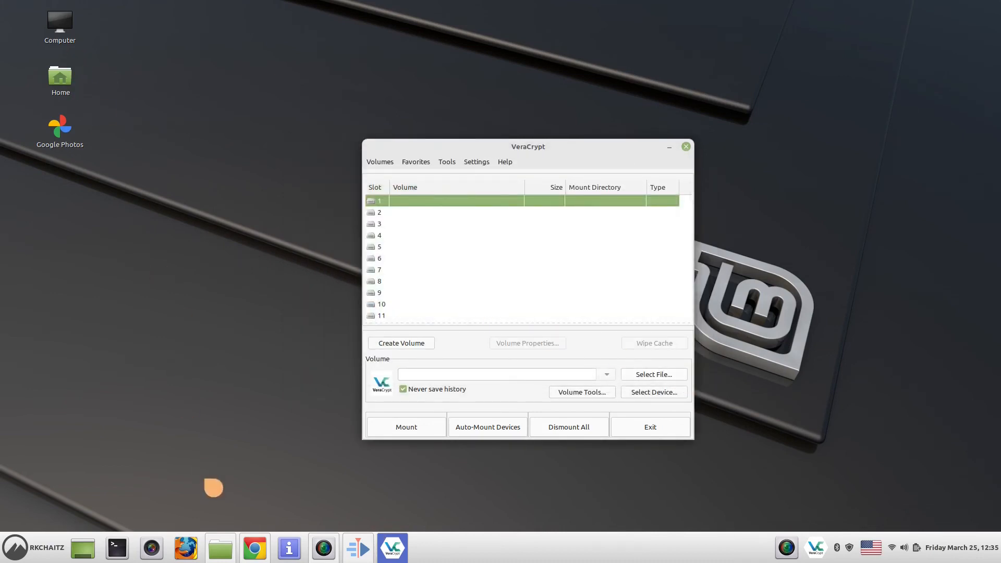
Switch to the file manager, try to open the RKCHAITZ container file directly from the pc folder, and dismiss the dialog
left_click(220, 548)
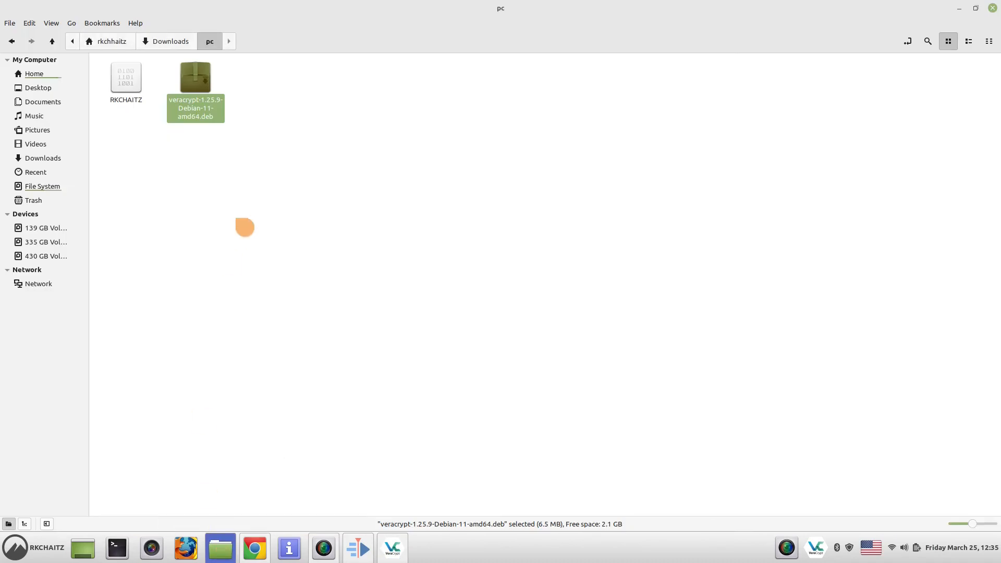
left_click(274, 239)
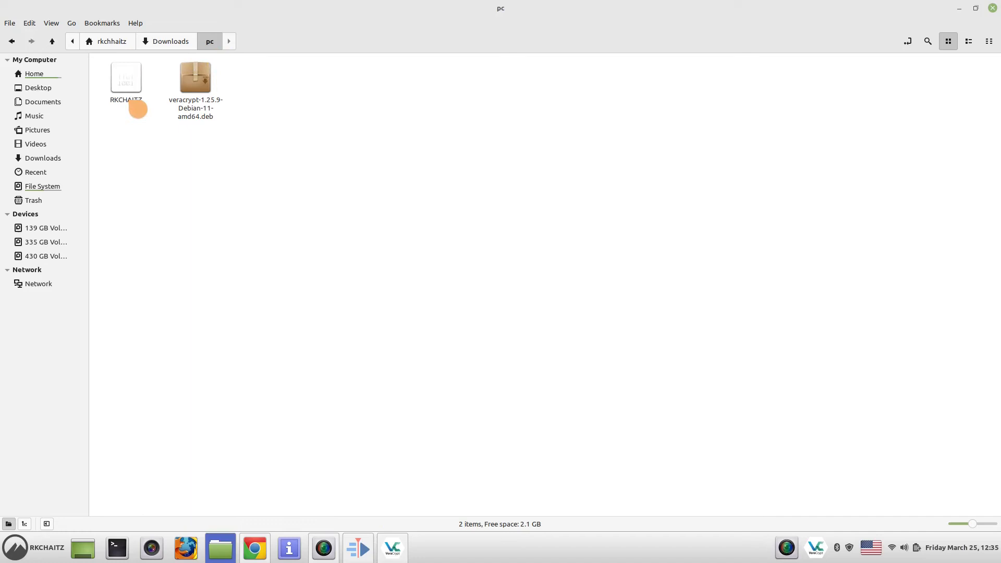
left_click(135, 104)
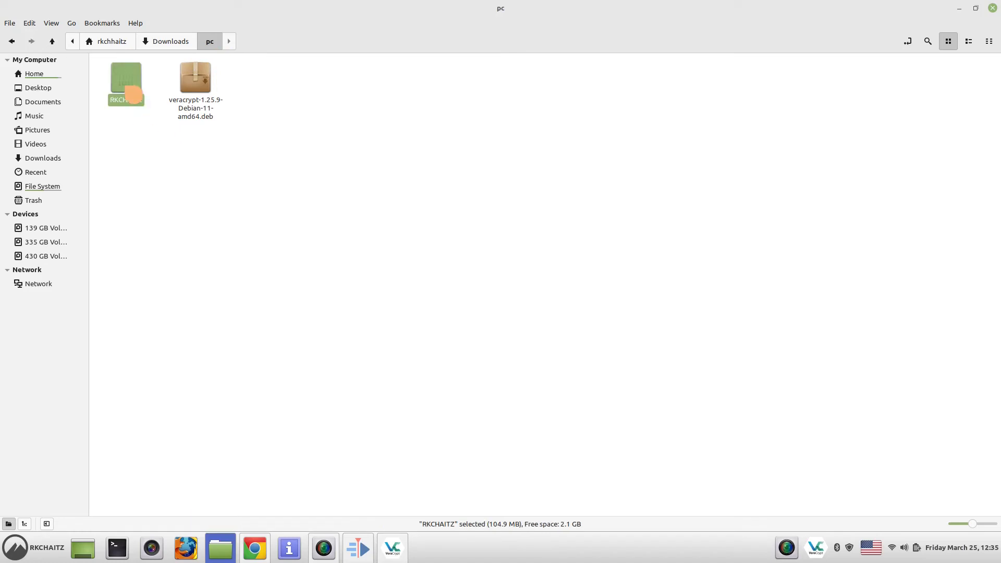
double_click(134, 94)
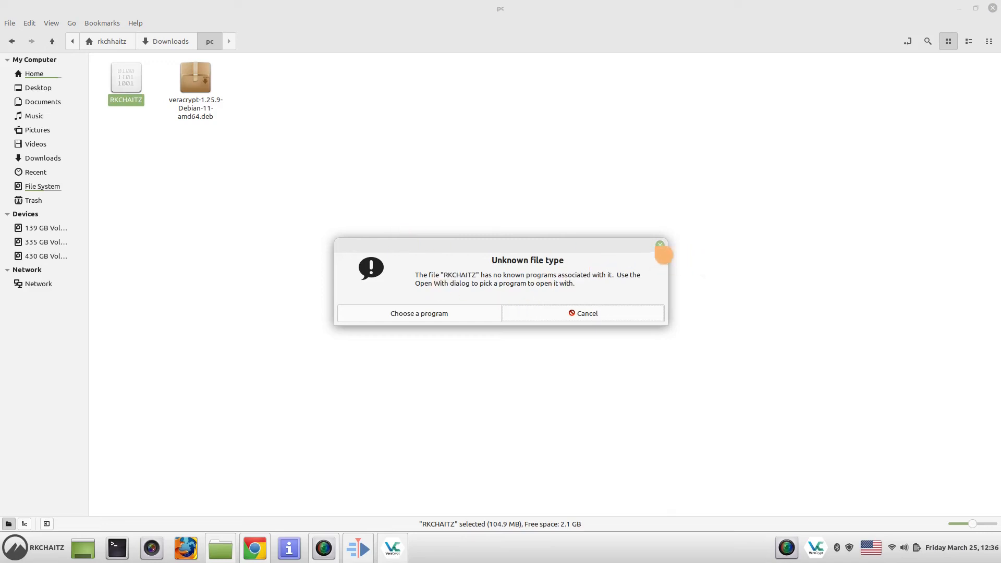
left_click(660, 245)
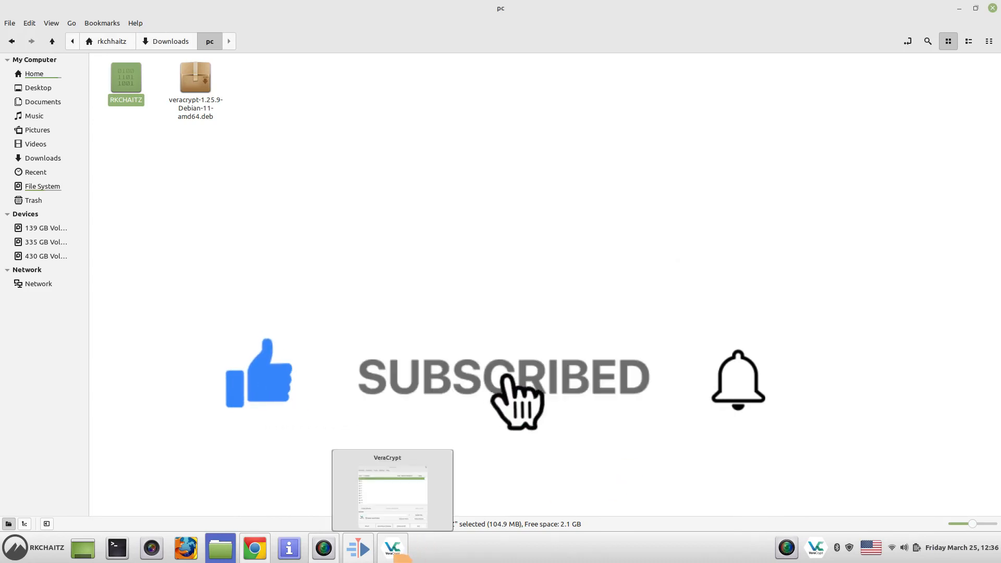
Switch back to VeraCrypt, select slot 1 and choose the RKCHAITZ file in Downloads/pc as the volume
left_click(396, 550)
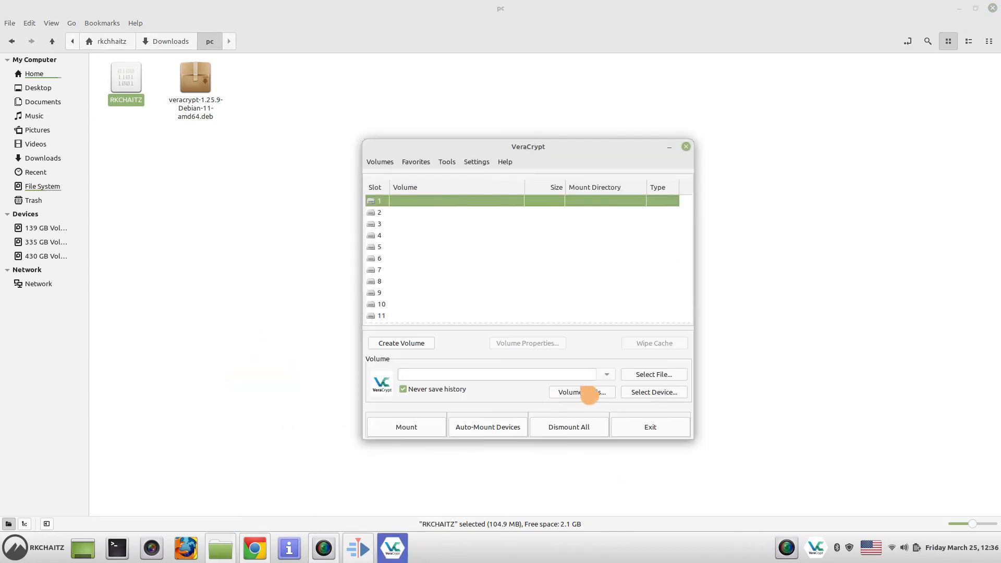
left_click(382, 212)
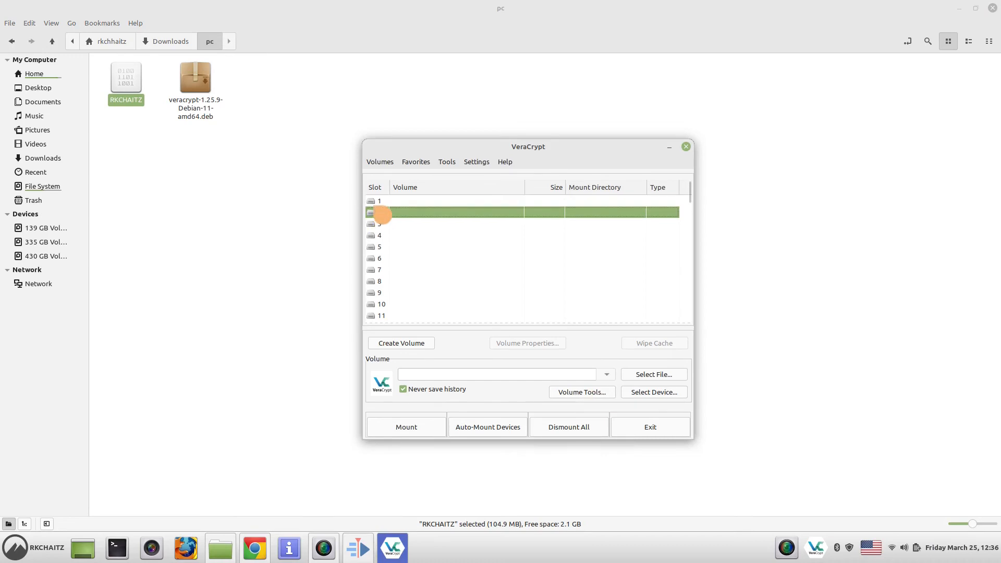
left_click(381, 203)
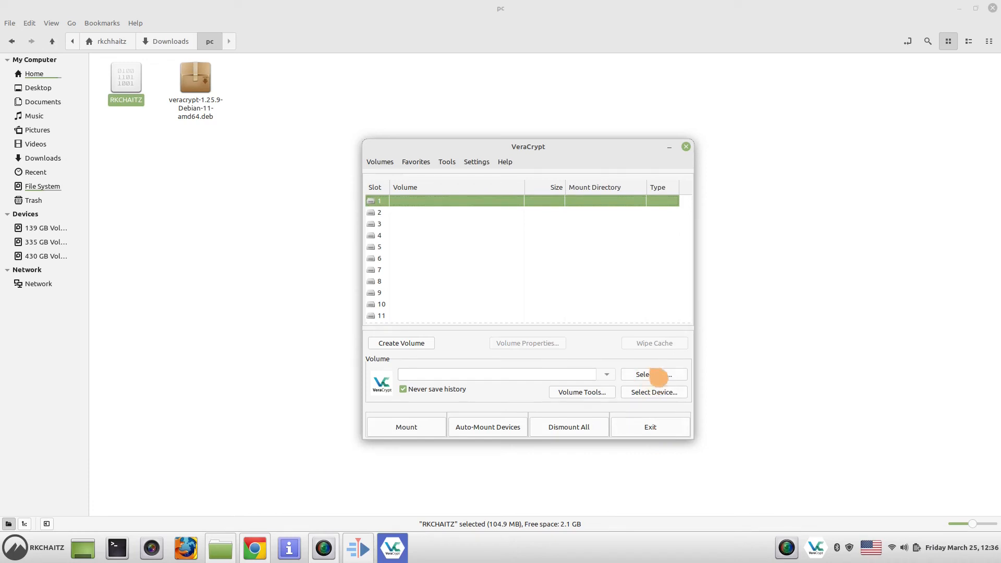
left_click(654, 375)
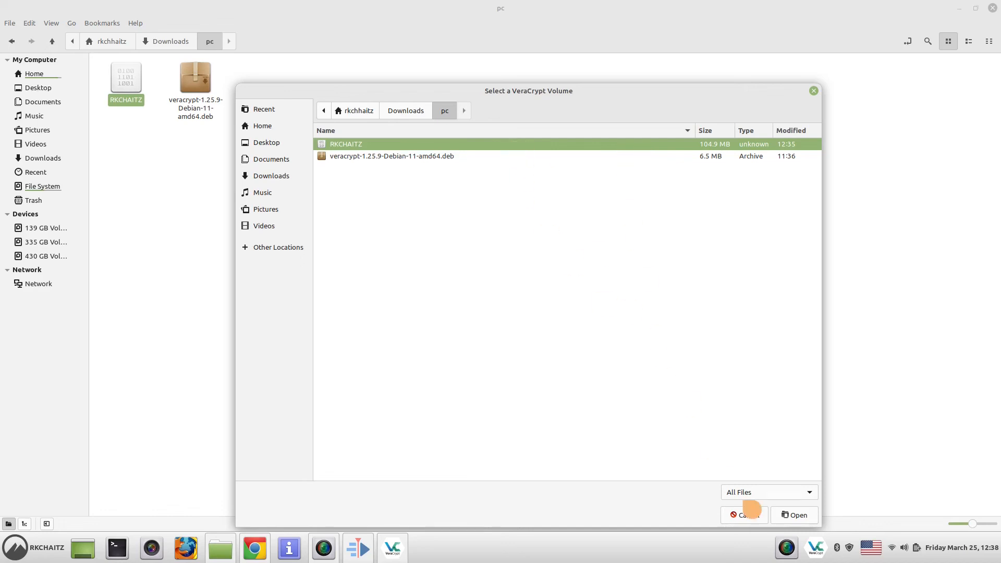
left_click(803, 516)
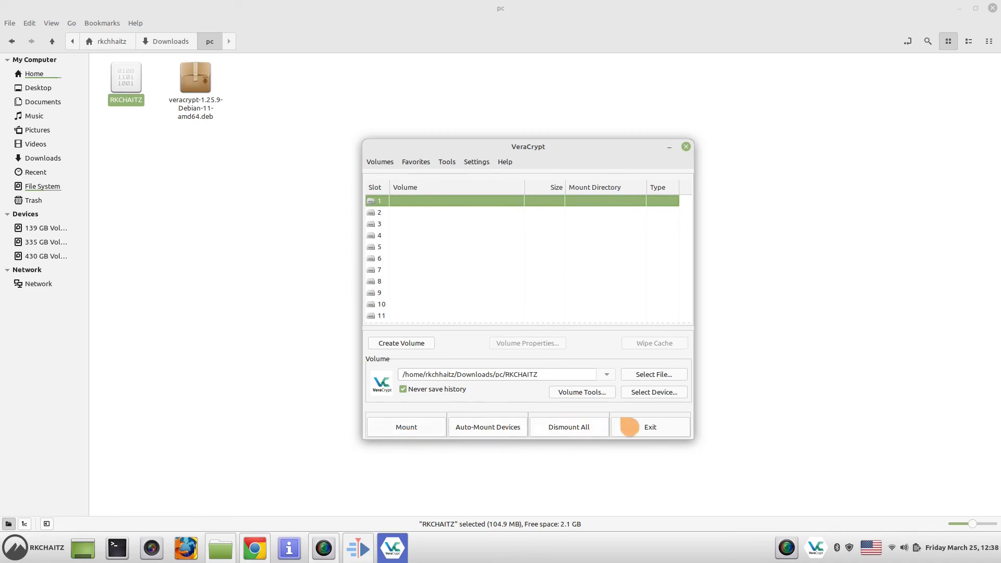
Mount the selected RKCHAITZ container by entering the volume password and authorizing with the administrator password
left_click(432, 436)
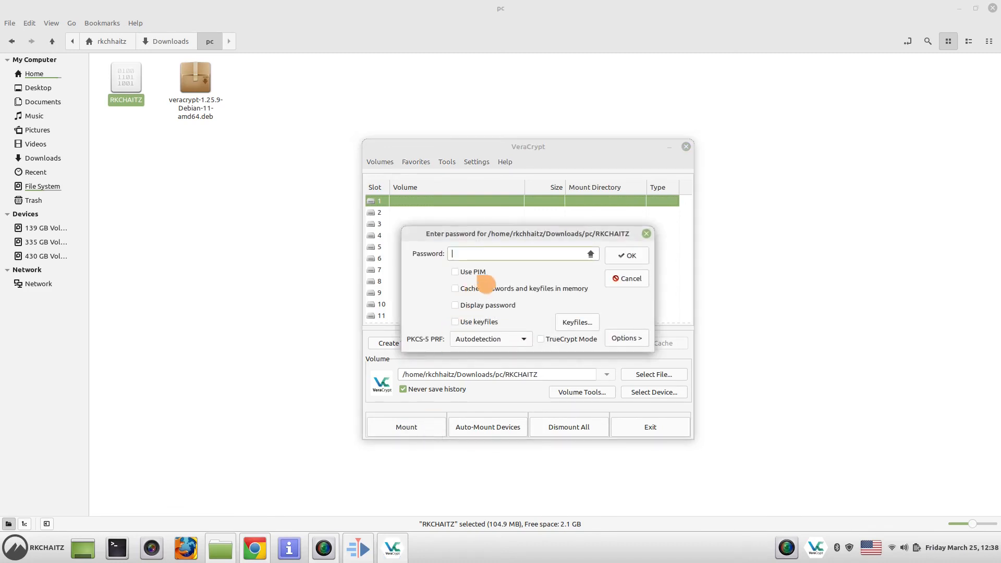
type("***")
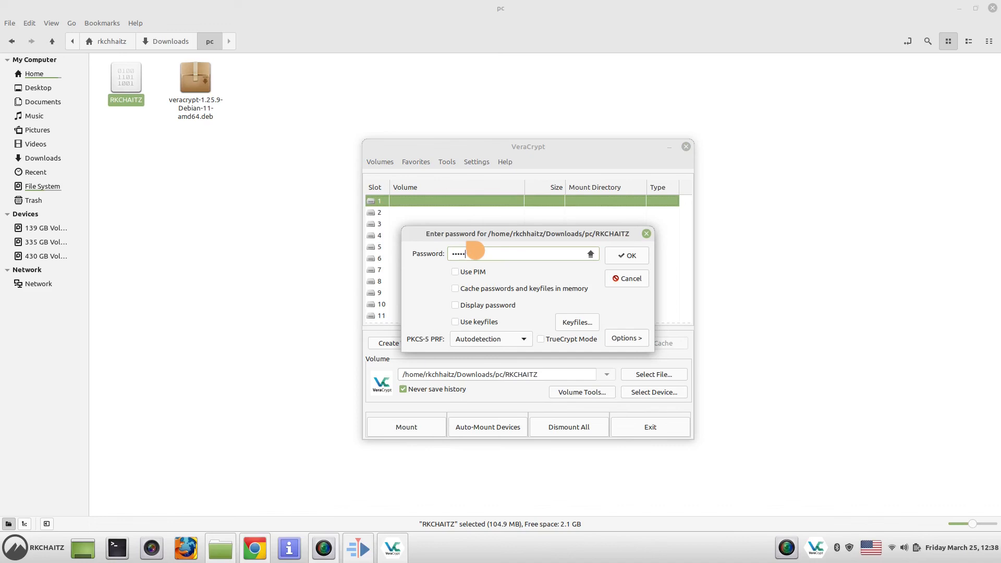
type("***")
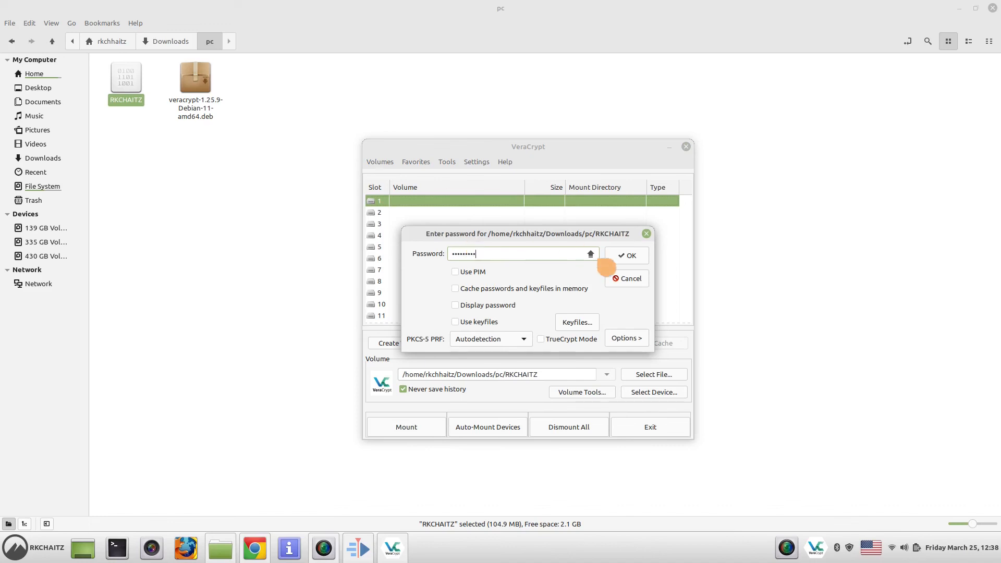
left_click(638, 257)
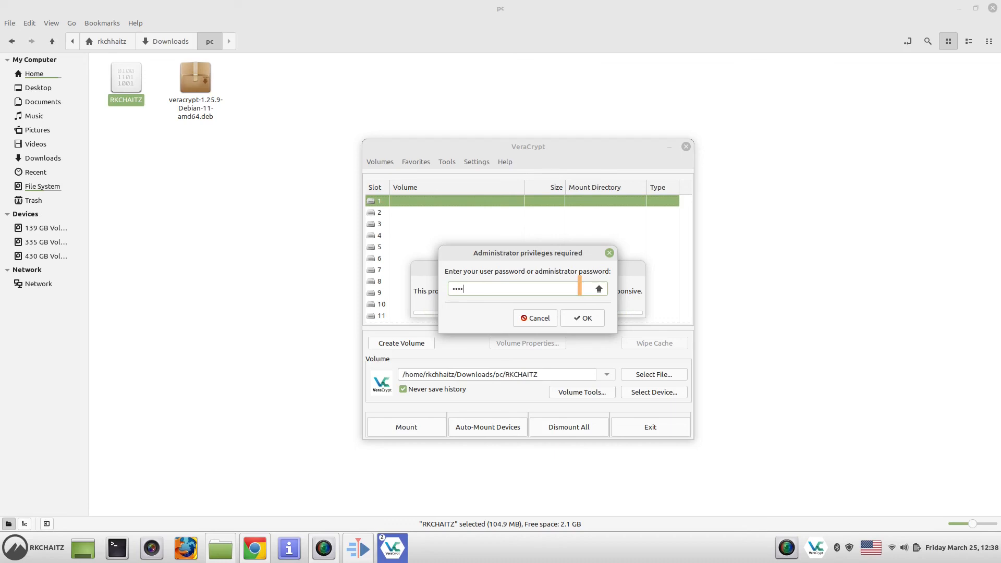
left_click(598, 319)
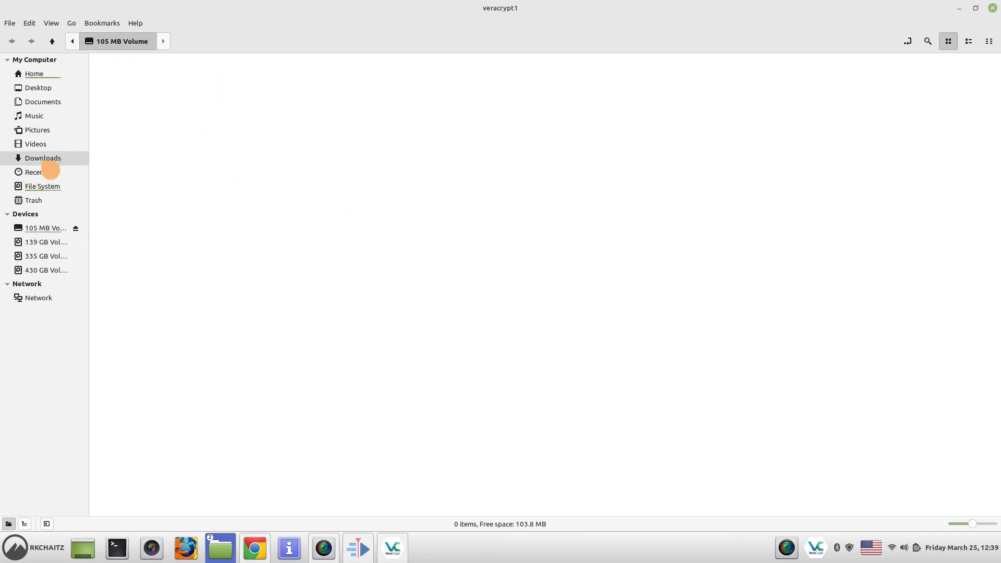
Copy jpg_20220325_101731_0000.jpg from Downloads into the mounted 105 MB Volume and close its file manager window
left_click(48, 160)
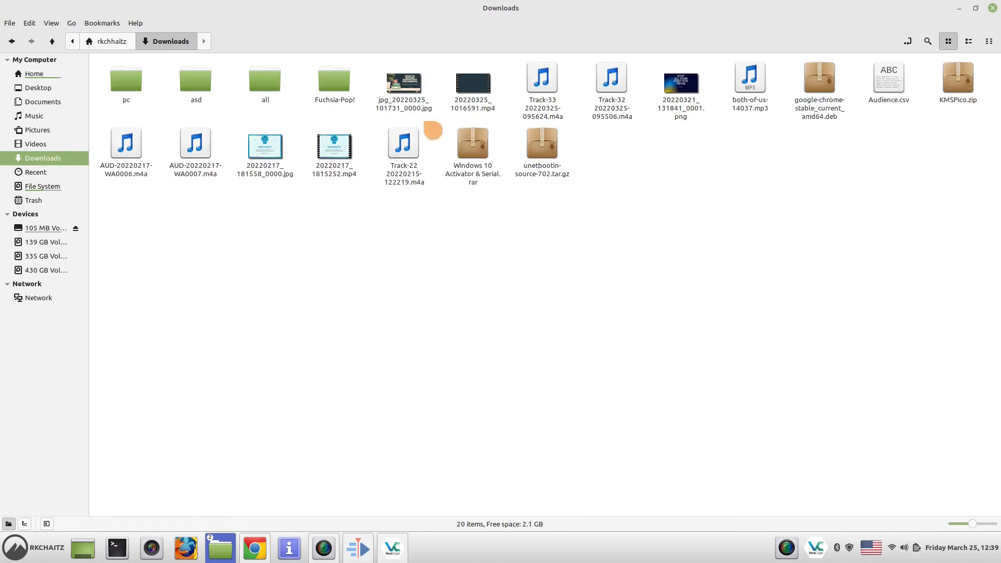
left_click(414, 109)
key("ctrl+c")
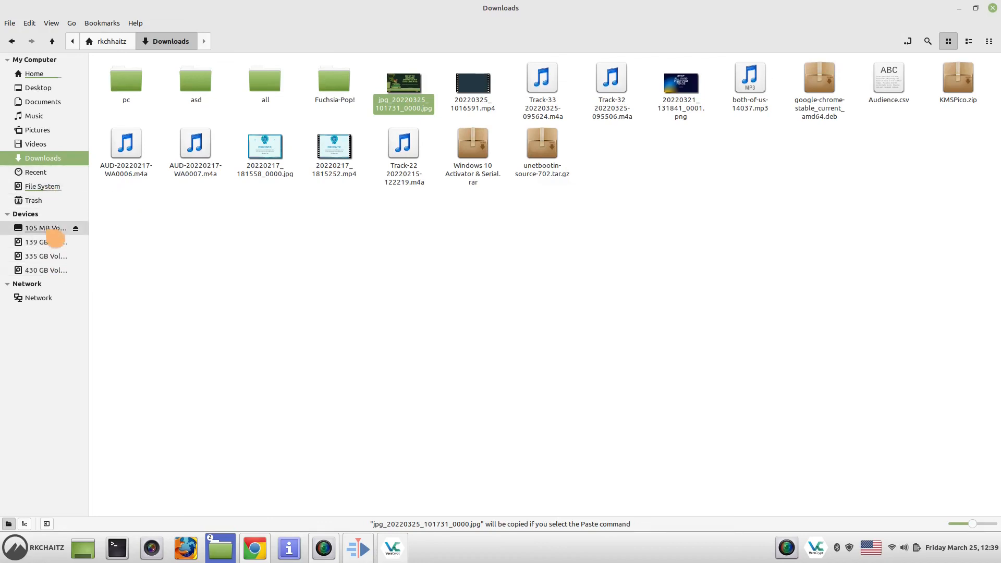
left_click(61, 228)
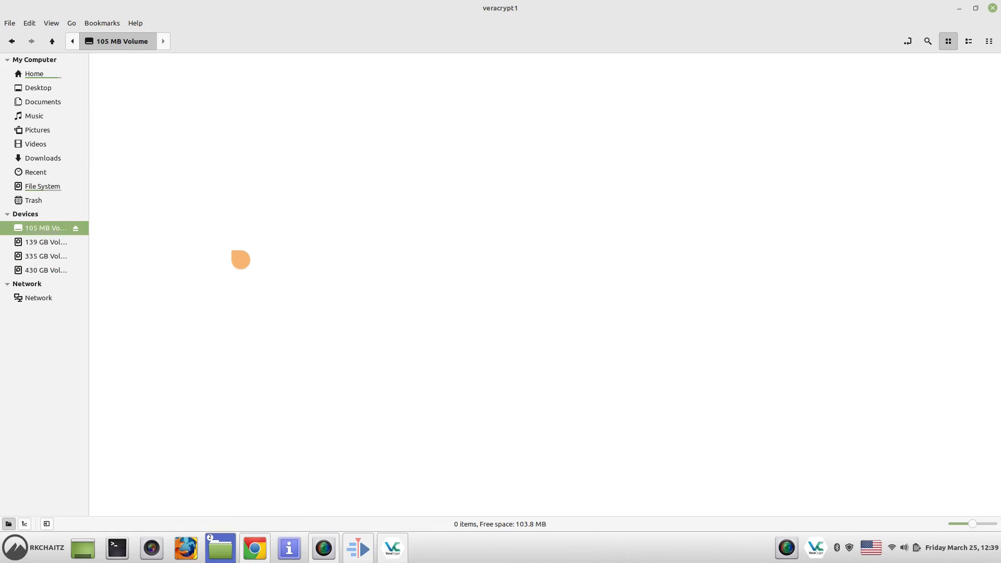
key("ctrl+v")
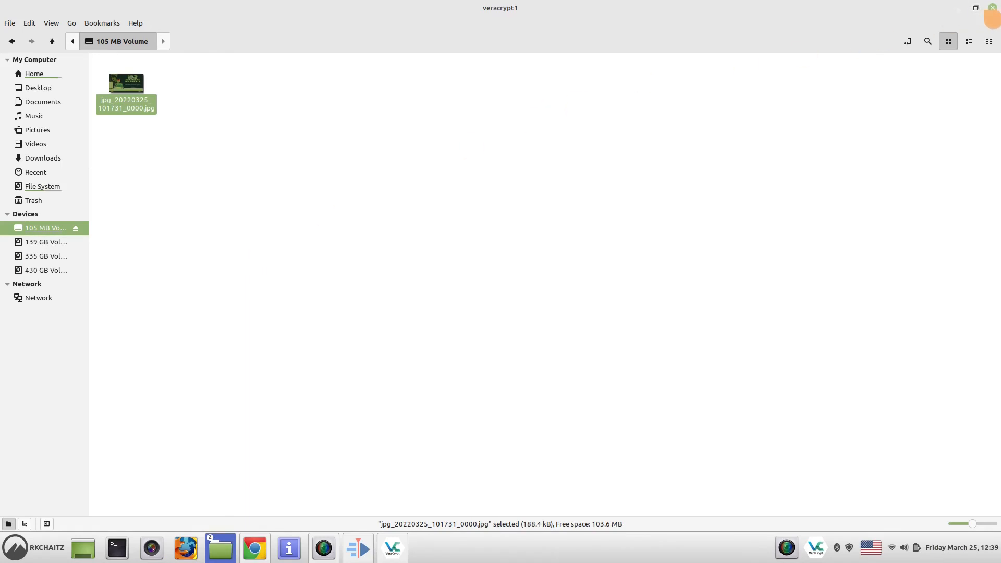
left_click(993, 8)
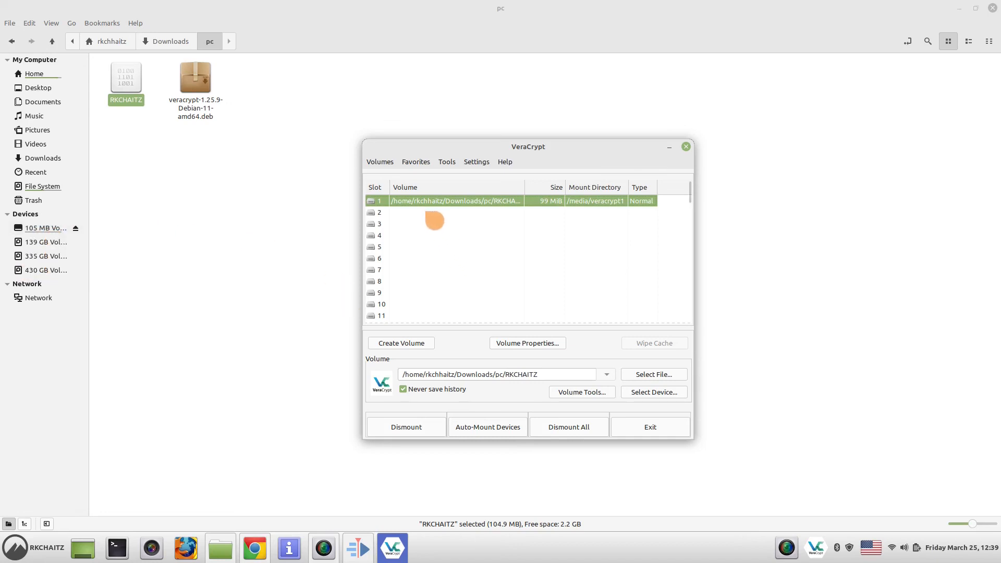
Dismount all volumes in VeraCrypt and bring the pc folder window to the front
left_click(576, 430)
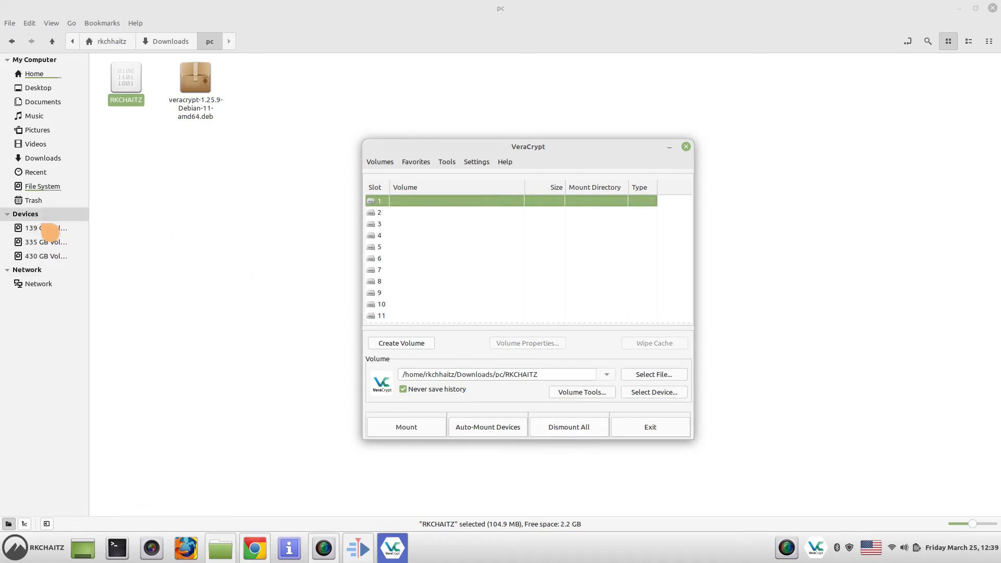
left_click(258, 271)
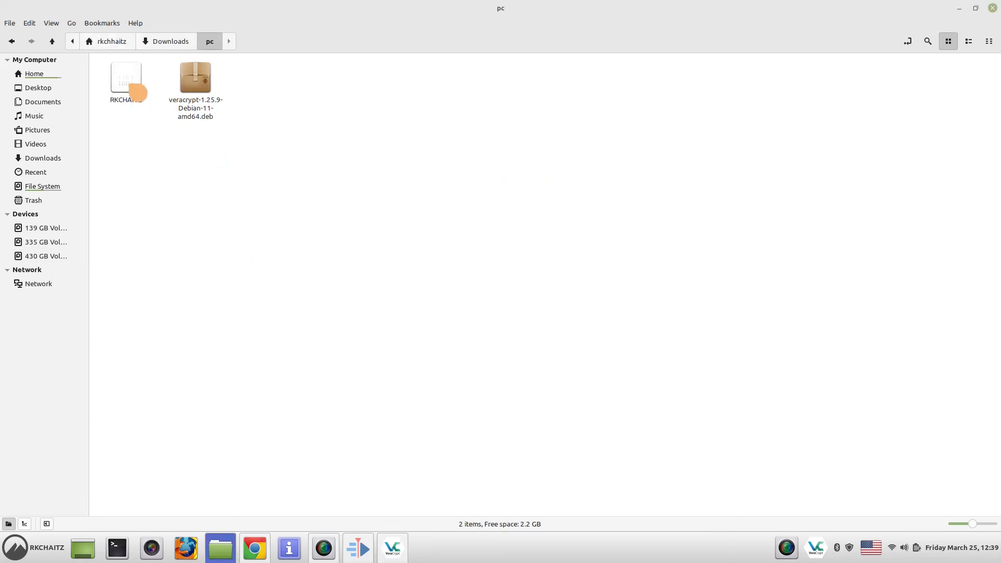
Return to VeraCrypt, remount the RKCHAITZ container with the volume password, and open jpg_20220325_101731_0000.jpg from the mounted volume
left_click(392, 548)
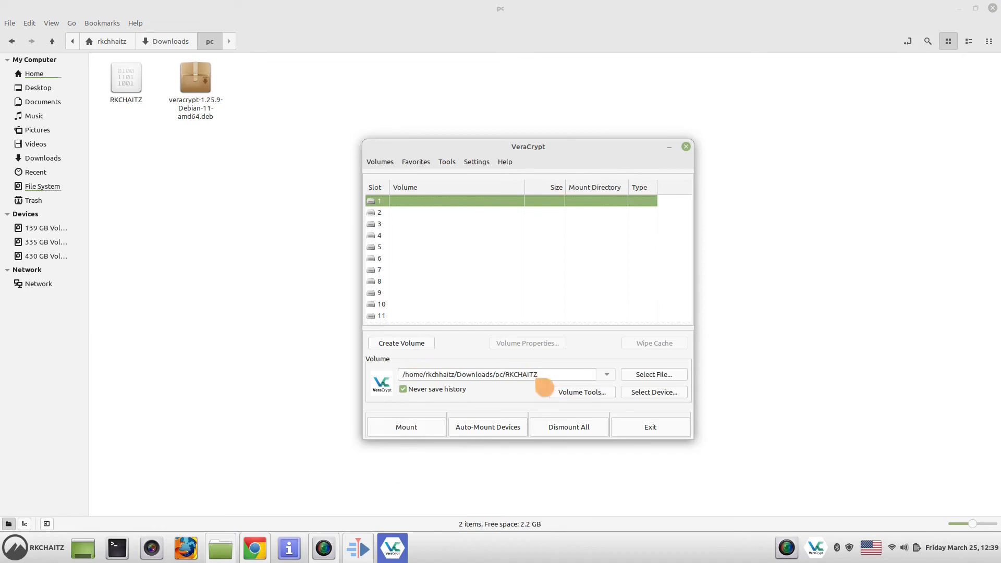
left_click(422, 433)
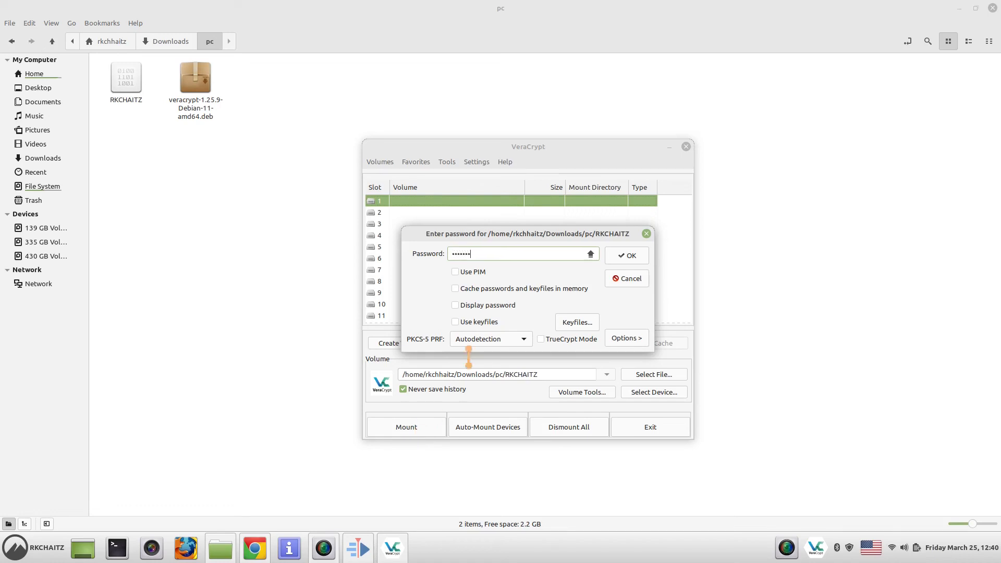
key("Return")
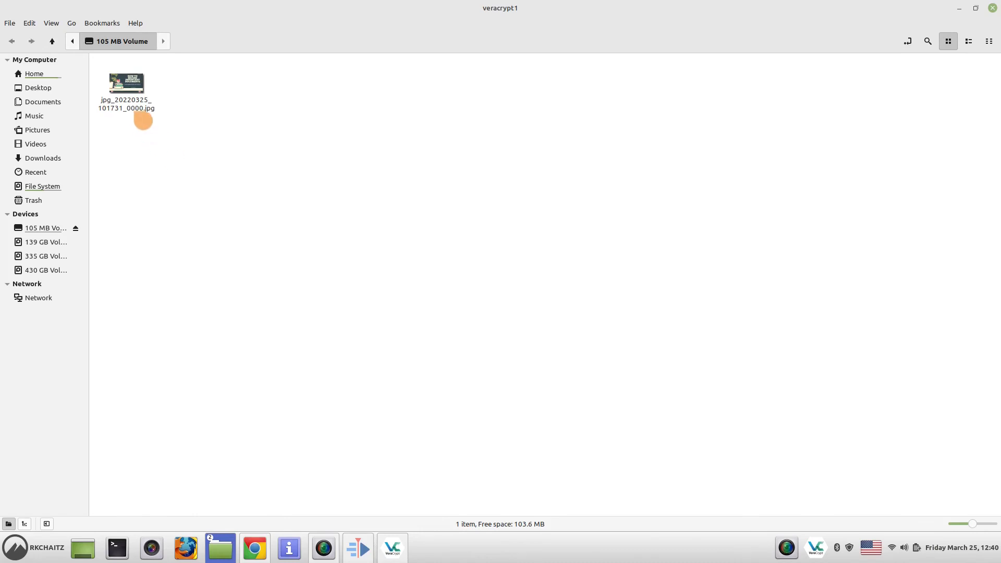
left_click(141, 114)
double_click(135, 108)
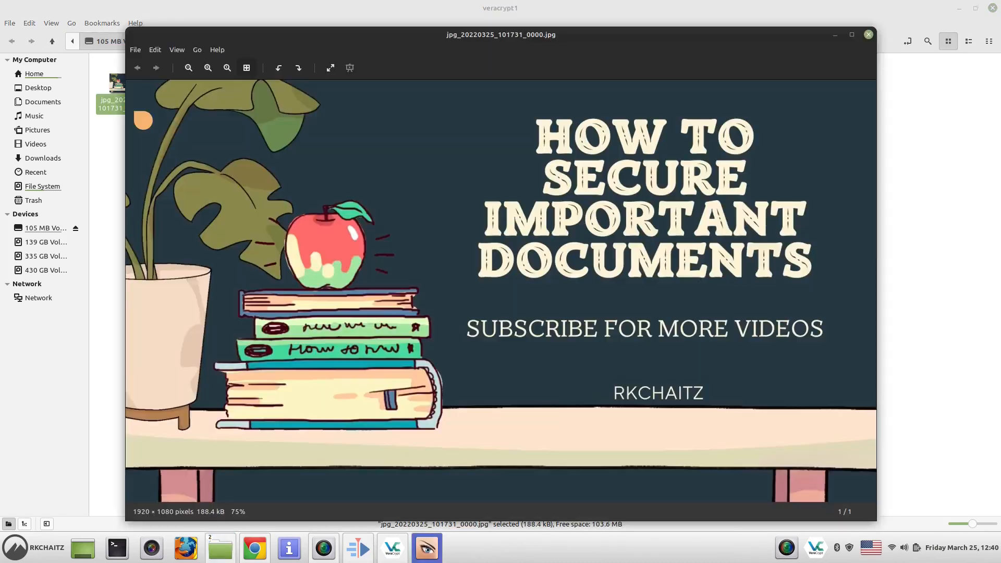